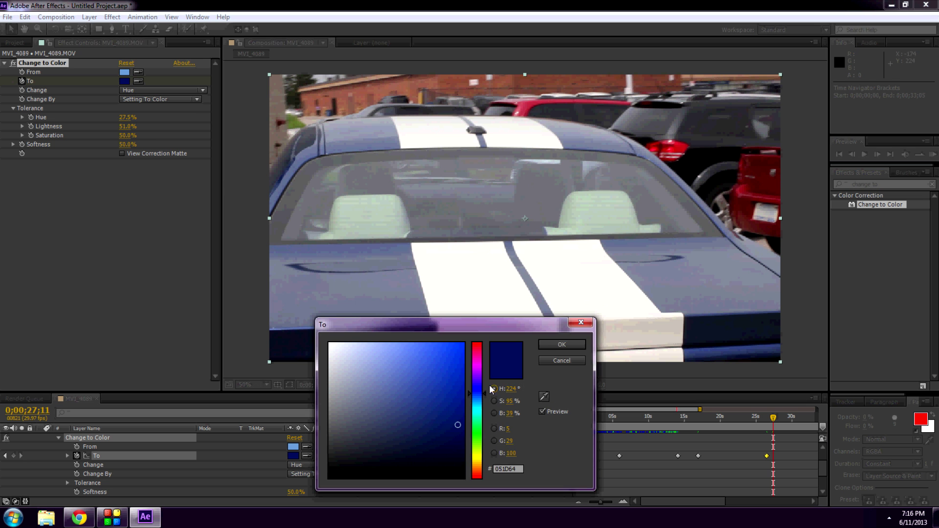
Confirm 051D64 as the Change to Color target and choose a new To hue at 0;00;28;17
click(562, 343)
click(782, 423)
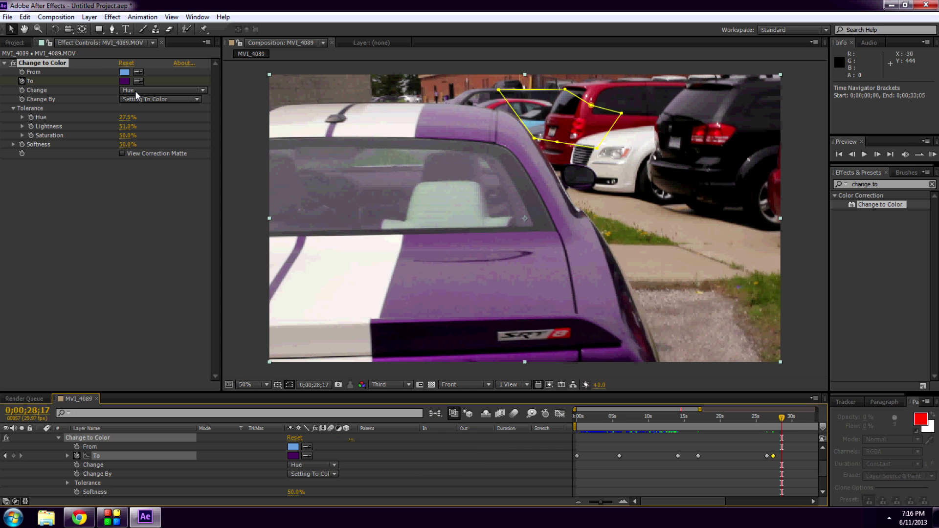
click(126, 81)
drag(477, 381, 478, 474)
click(560, 345)
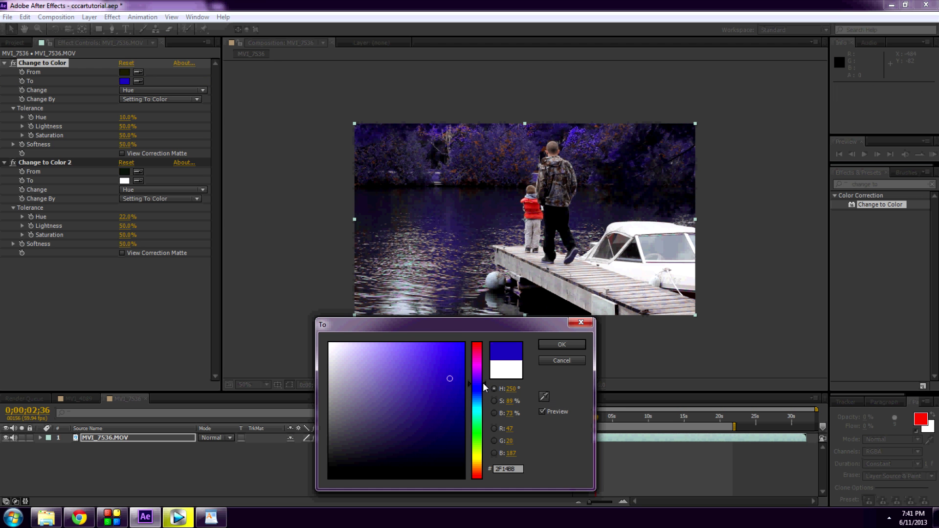
Set the first Change to Color effect's To color to violet and the second effect's To color to green 089D67
drag(483, 383, 483, 381)
click(548, 346)
click(63, 163)
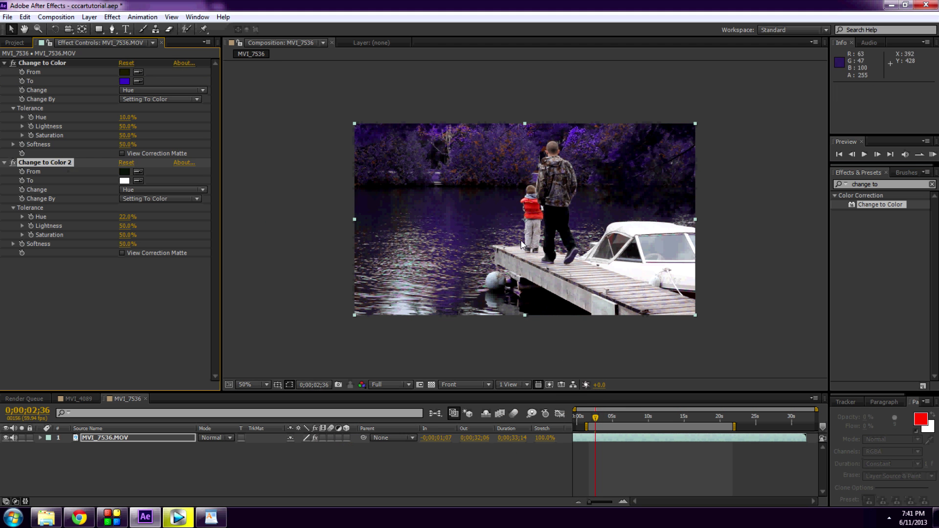
click(125, 180)
mouse_move(479, 416)
mouse_down()
mouse_move(478, 434)
mouse_move(479, 398)
mouse_move(479, 476)
mouse_move(476, 418)
mouse_up()
click(456, 394)
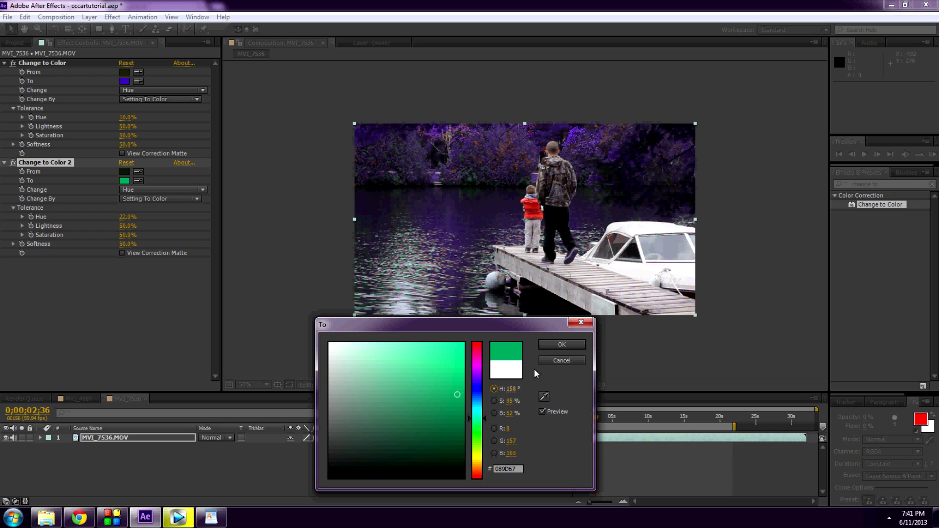
click(561, 345)
mouse_move(597, 419)
mouse_down()
mouse_move(612, 418)
mouse_move(599, 419)
mouse_up()
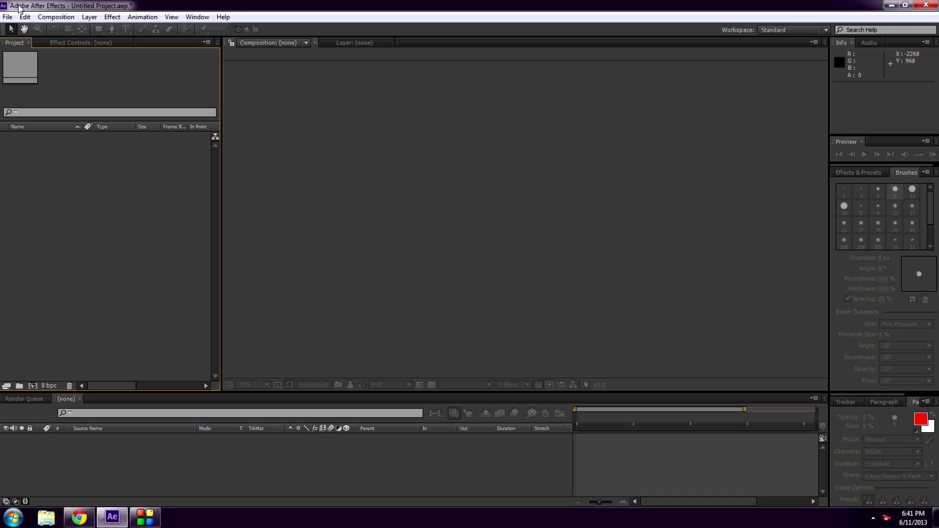
Import the MVI_4089 video from the Desktop as footage
click(8, 17)
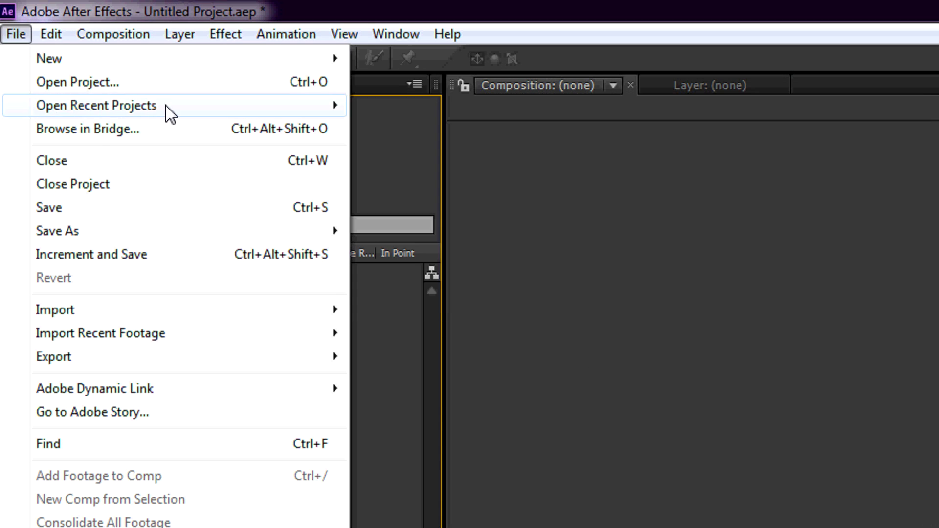
mouse_move(226, 316)
click(391, 309)
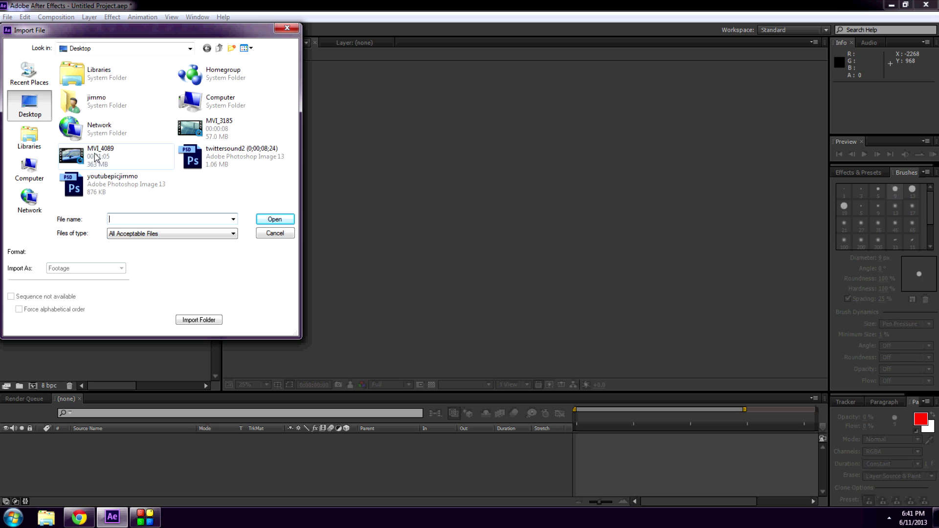
click(96, 156)
click(273, 219)
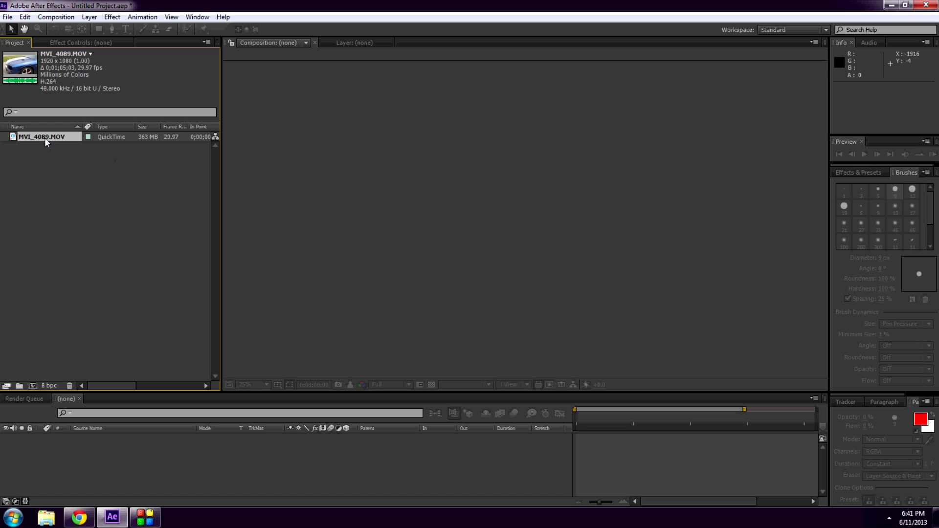
Create a new composition from the MVI_4089.MOV footage
drag(45, 137, 48, 389)
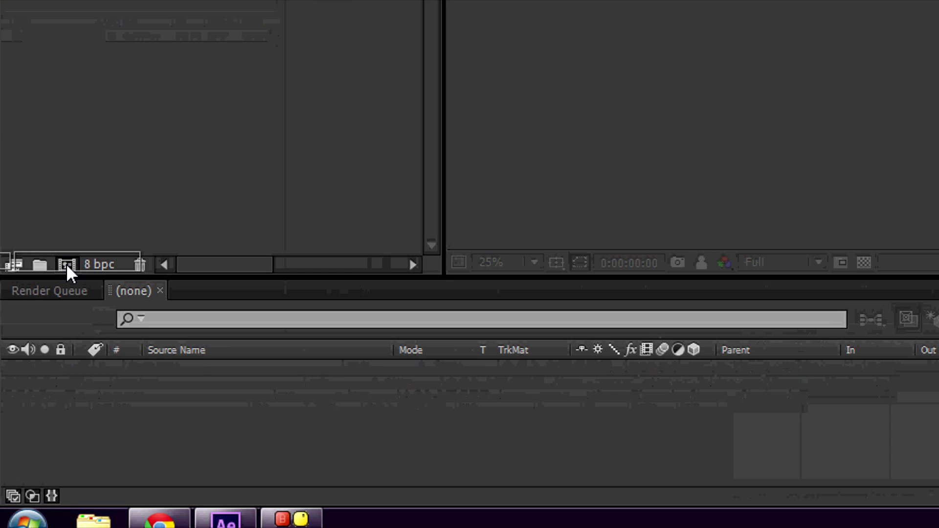
drag(66, 264, 66, 264)
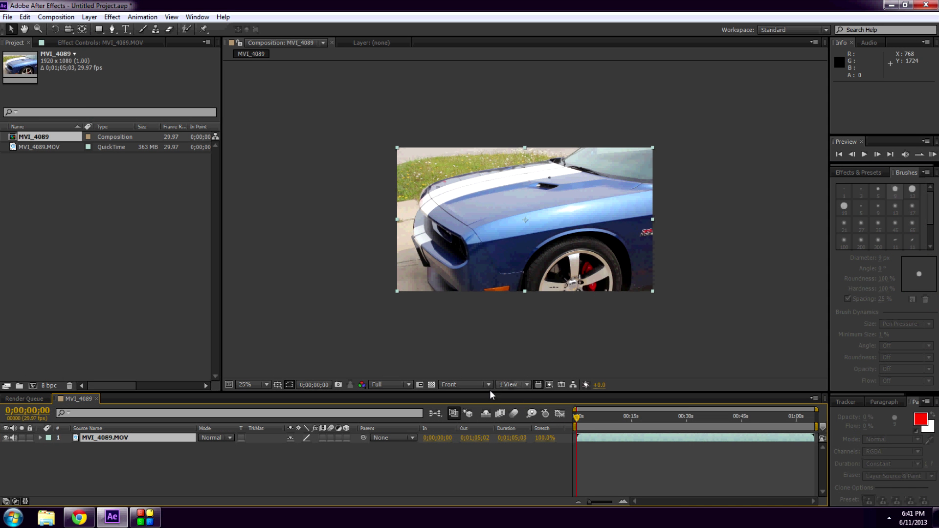
Lower the composition's preview resolution to Third and scrub through the car footage
drag(587, 422, 640, 418)
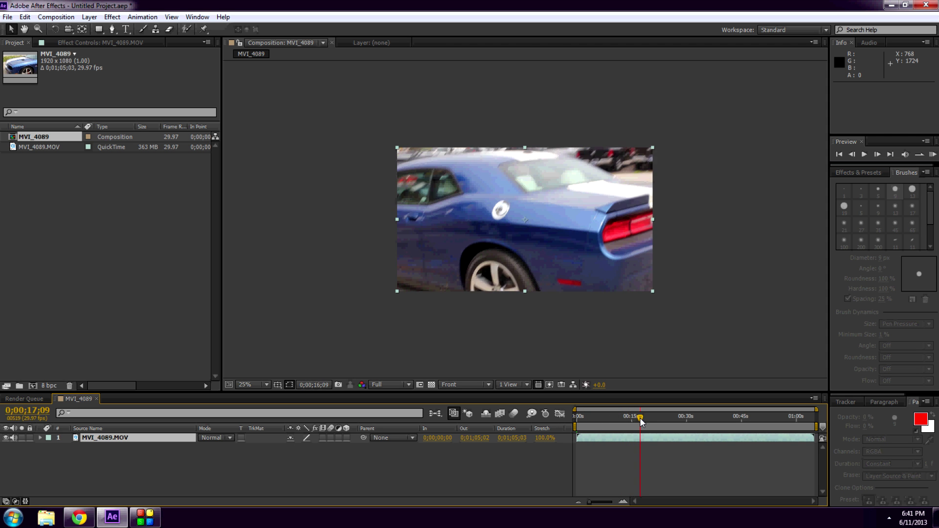
click(409, 384)
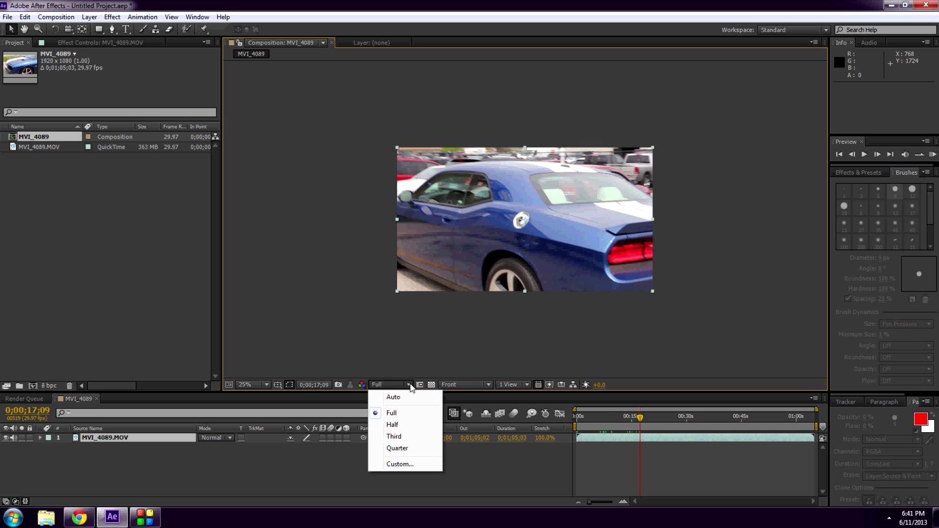
click(398, 426)
mouse_move(640, 416)
mouse_down()
mouse_move(611, 417)
mouse_move(629, 418)
mouse_up()
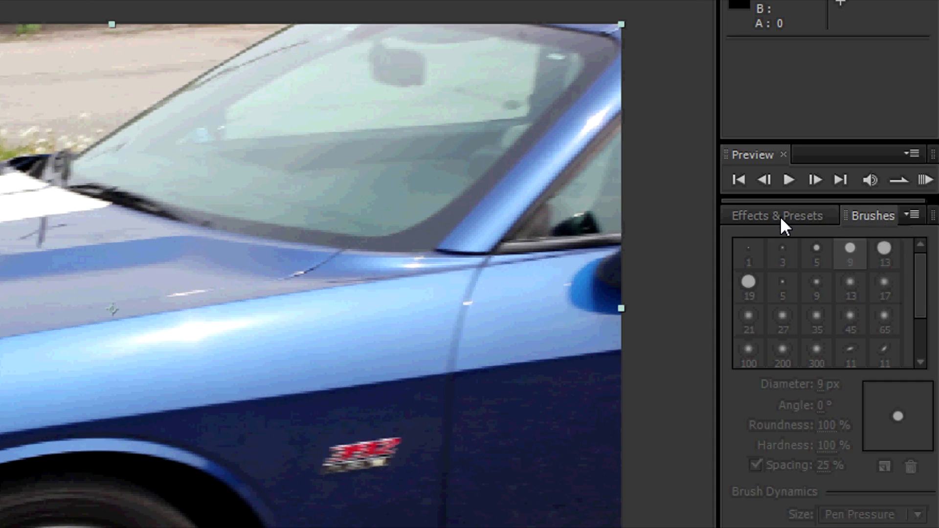
Search the effects for "change to" and apply Change to Color to the MVI_4089.MOV clip
click(828, 191)
text(chan)
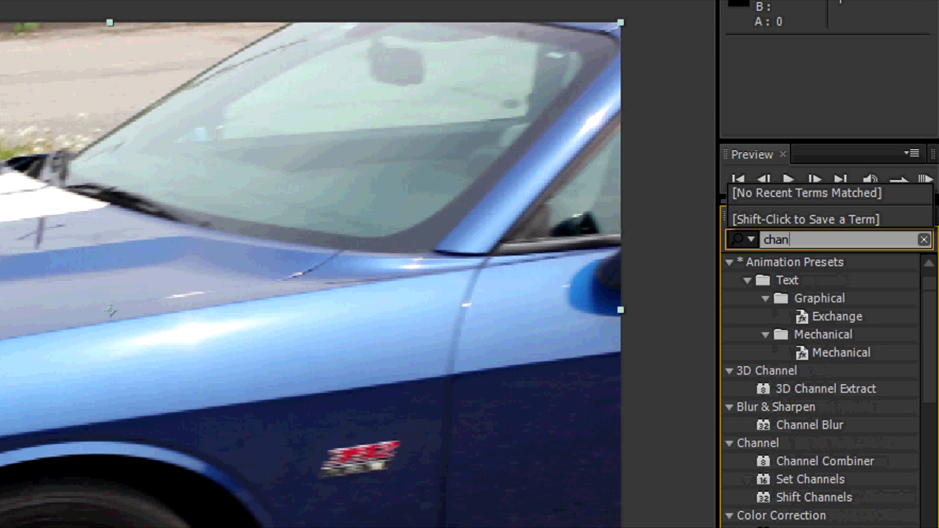
text(ge to)
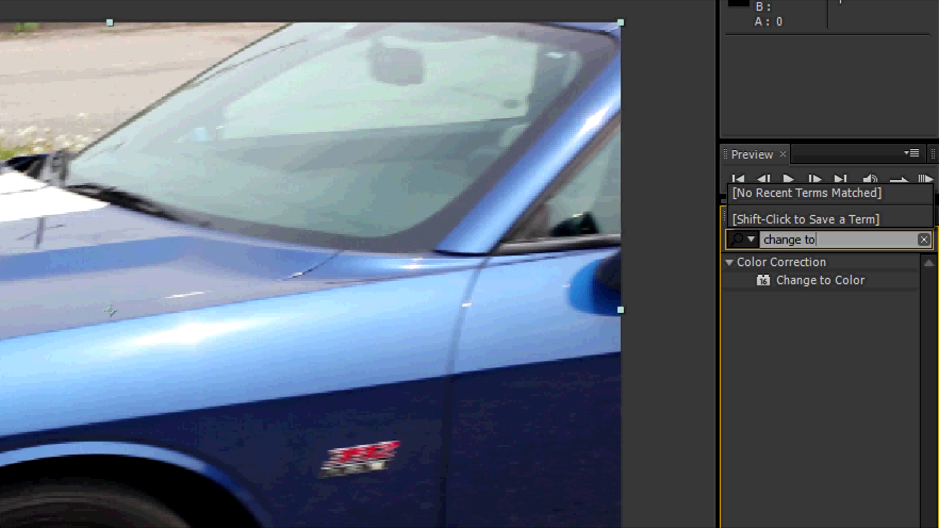
click(795, 277)
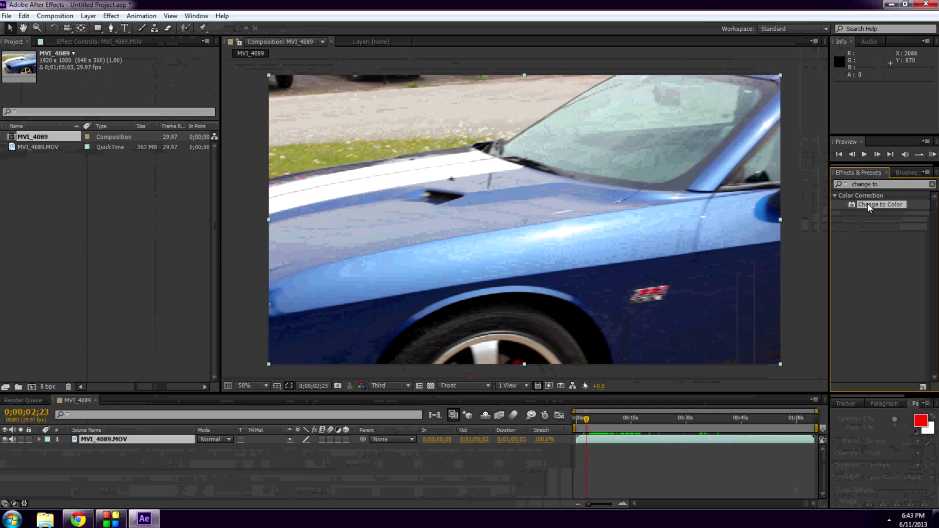
drag(828, 247, 326, 254)
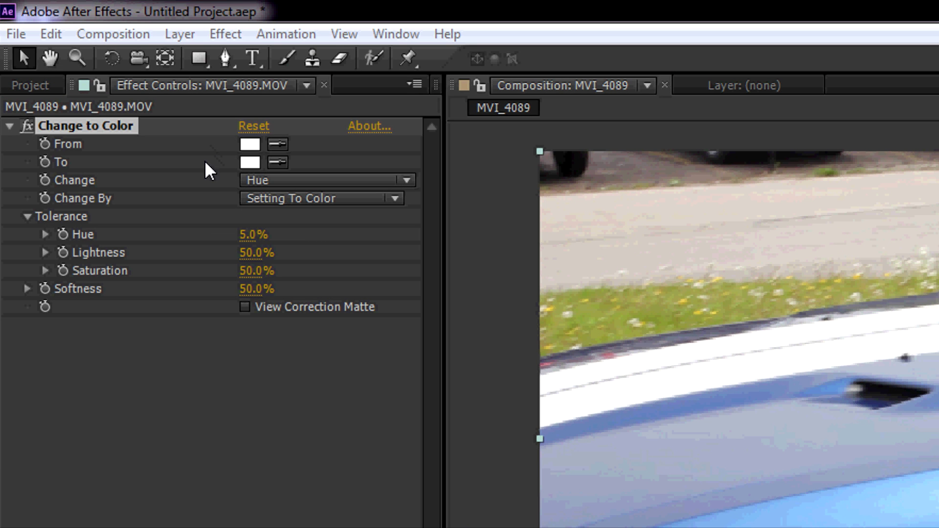
Sample the car's light blue paint as the From color and set the effect's Hue tolerance to 20%
click(277, 144)
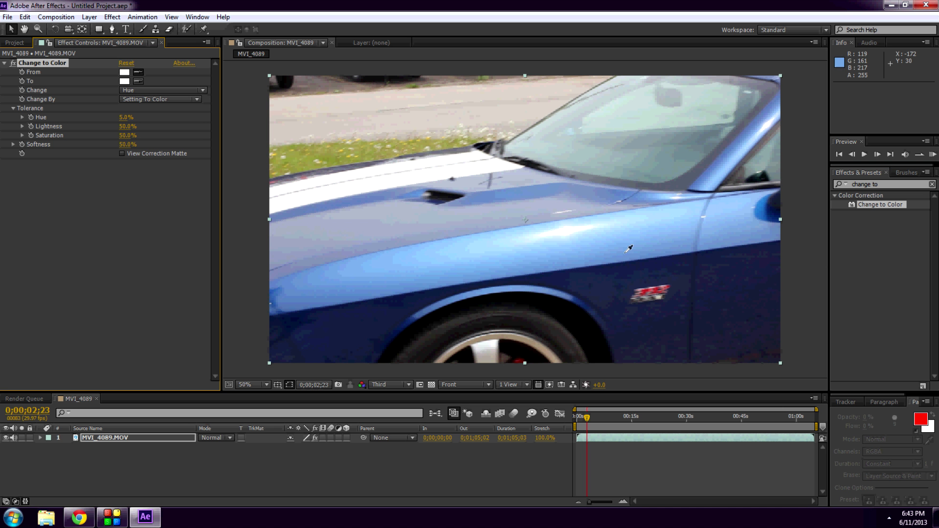
click(626, 250)
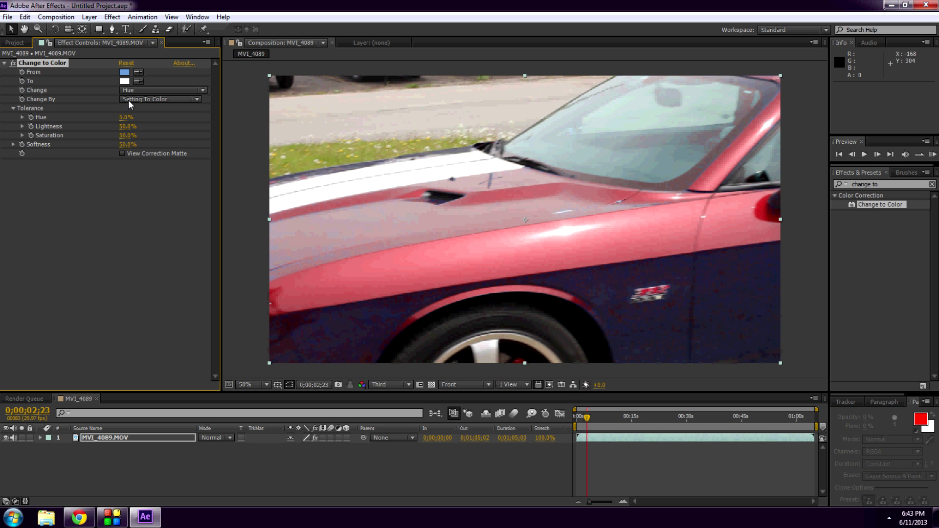
drag(125, 116, 128, 116)
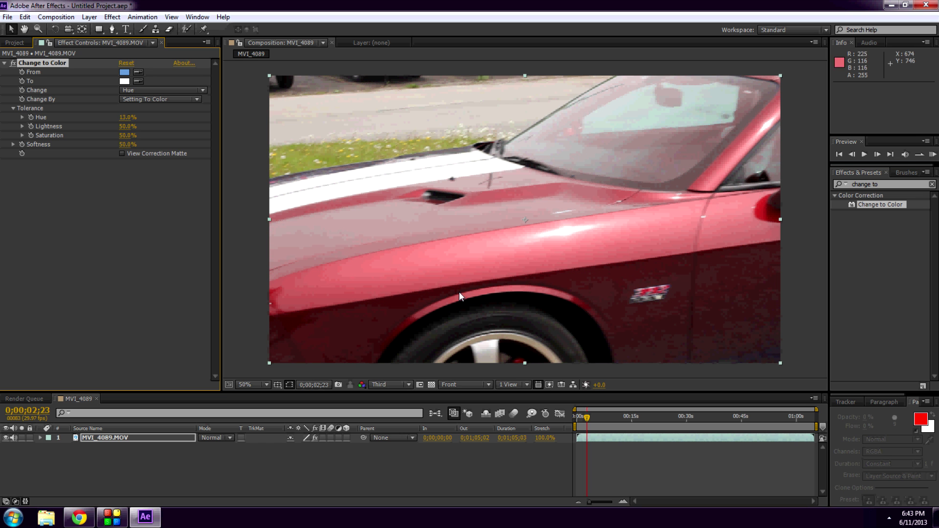
drag(591, 416, 602, 417)
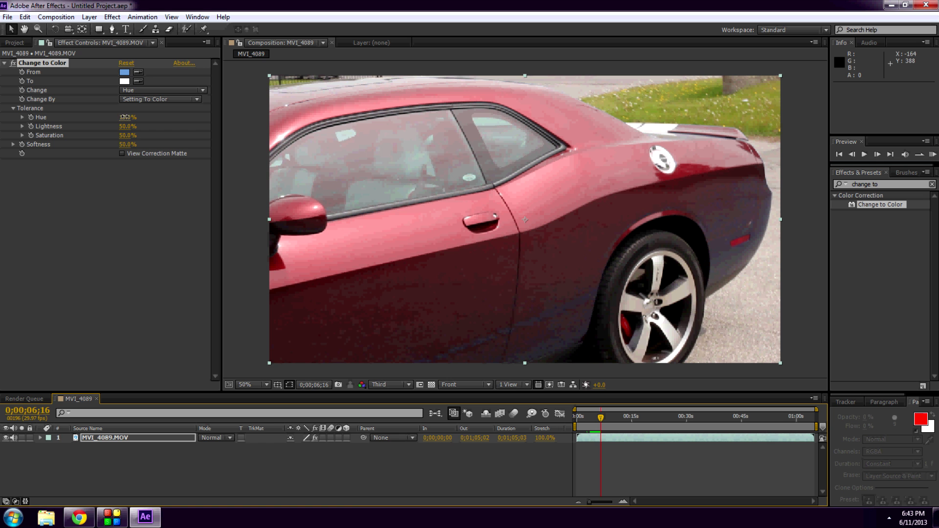
drag(128, 117, 128, 117)
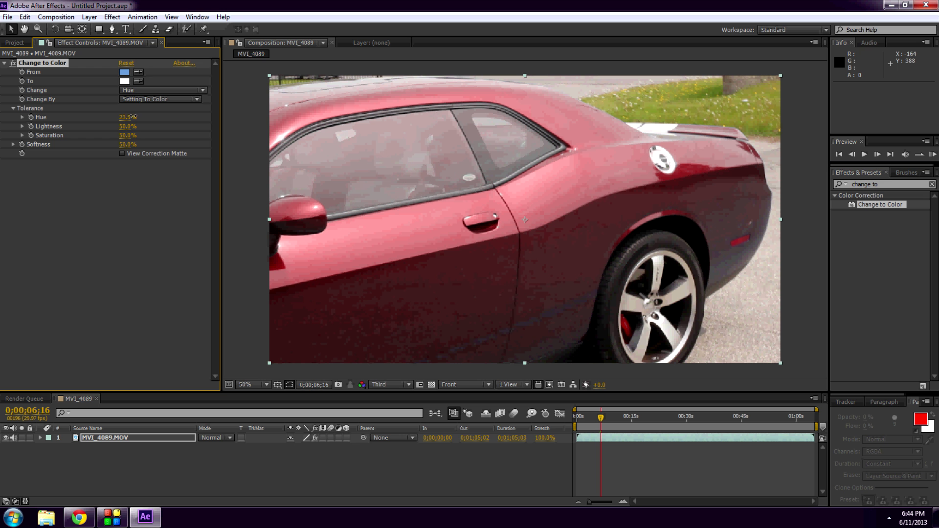
Set the Change to Color effect's To color to a dark blue-violet
click(125, 81)
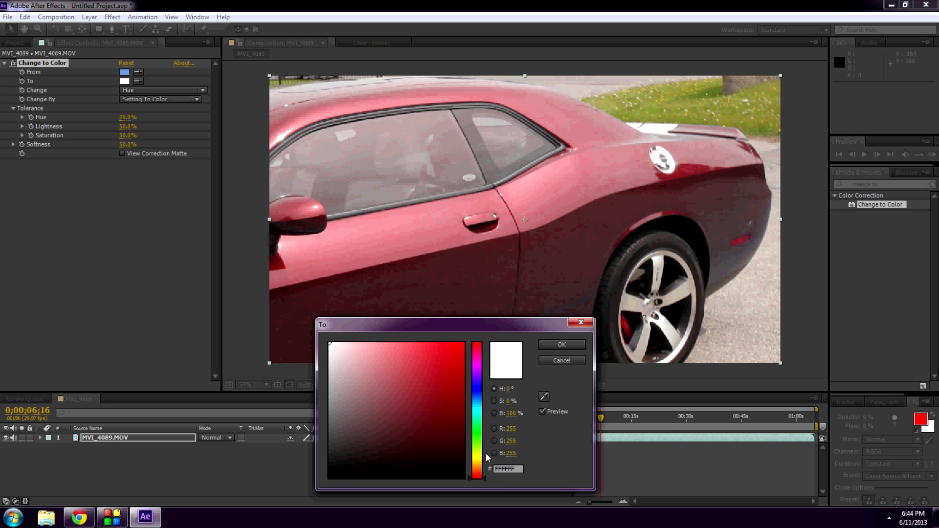
drag(477, 473, 487, 385)
click(458, 425)
click(557, 344)
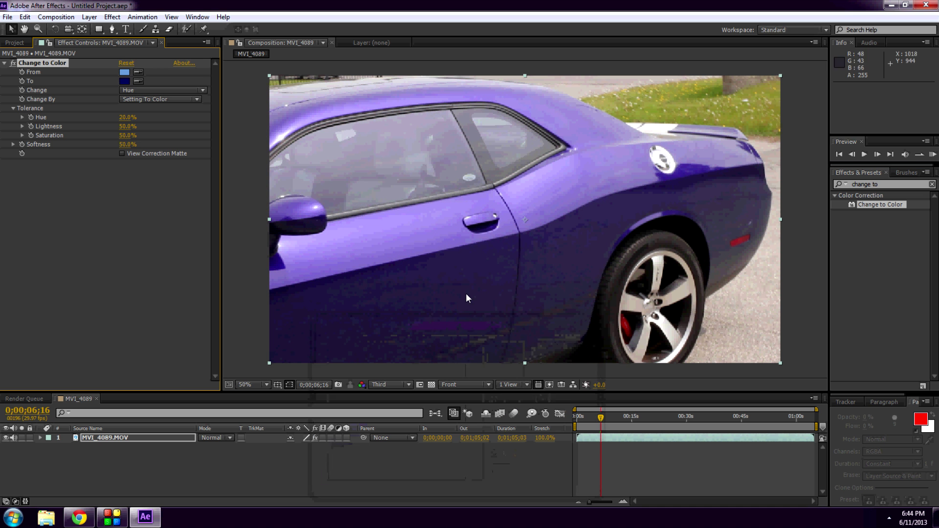
Draw a closed Pen mask around the recolored car in the background at 0;00;29;07
drag(602, 419, 626, 414)
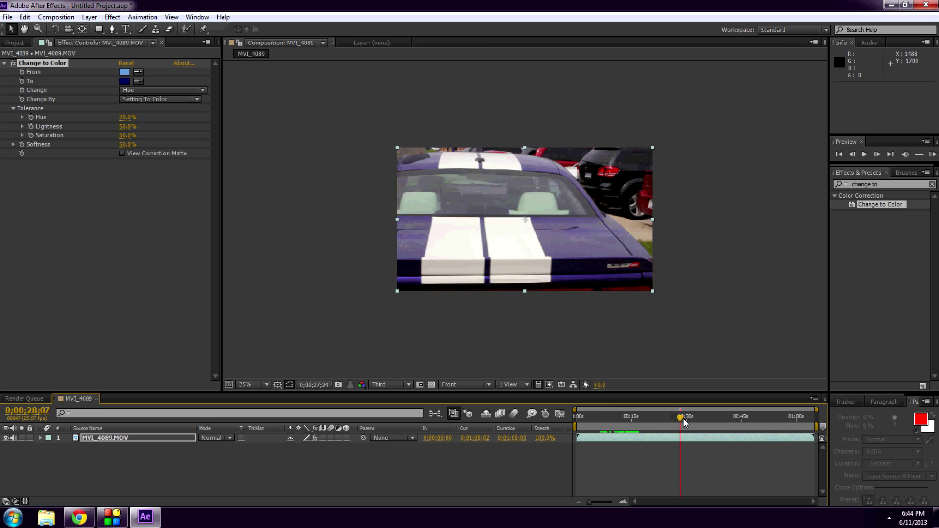
drag(681, 418, 686, 418)
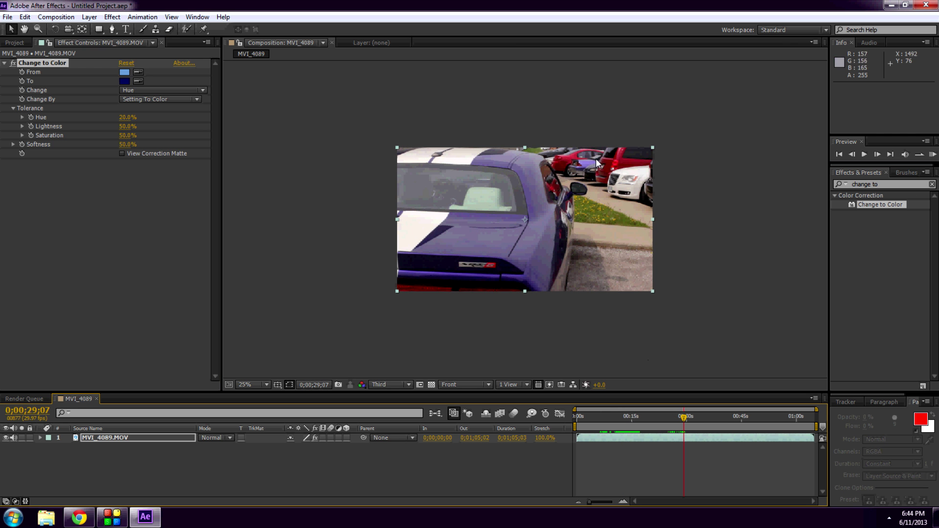
key(period)
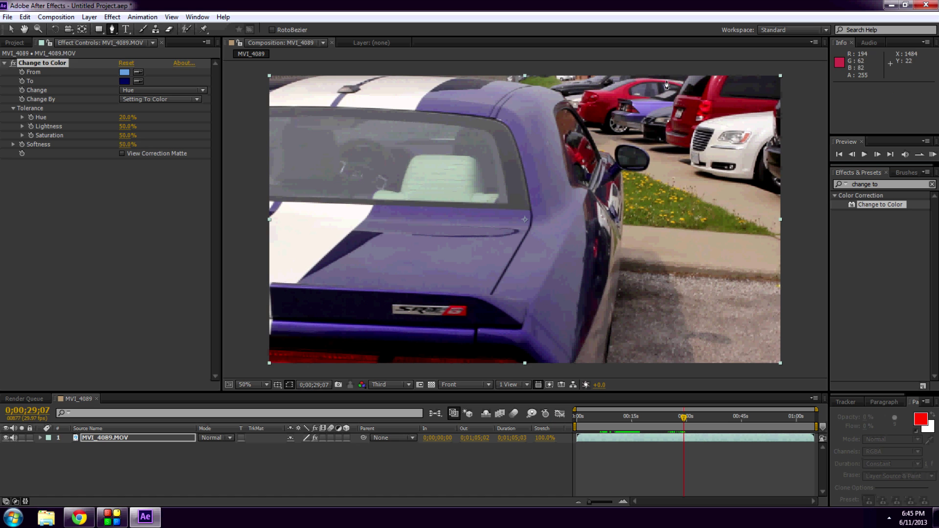
click(627, 102)
click(591, 109)
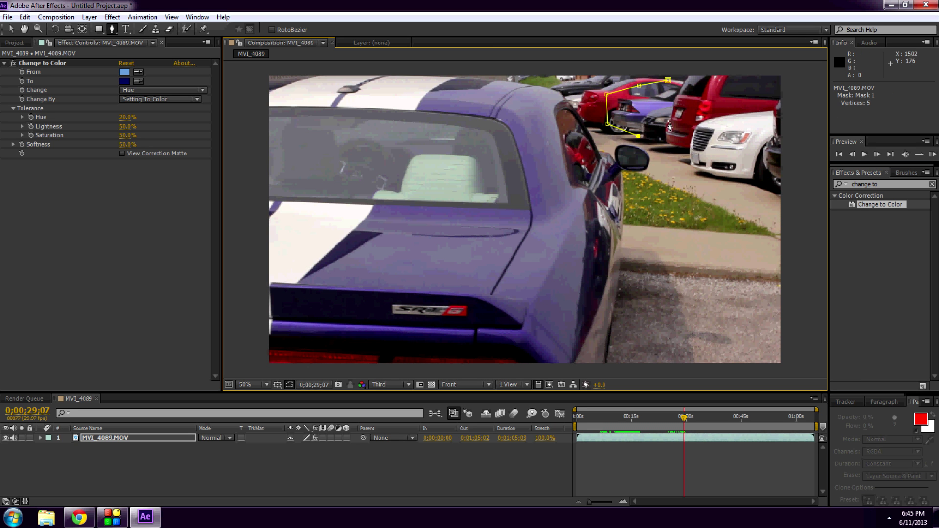
click(667, 80)
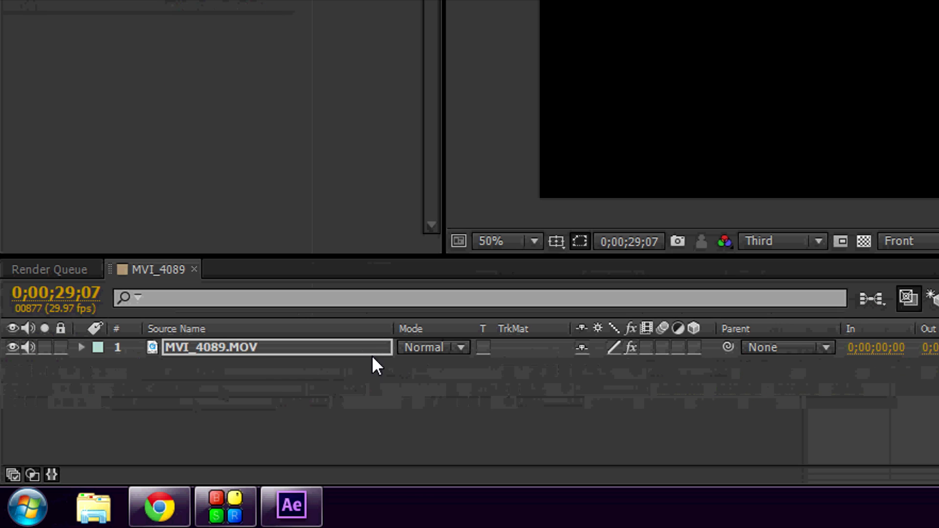
Reveal the layer's mask properties and set Mask 1 to Subtract
key(m)
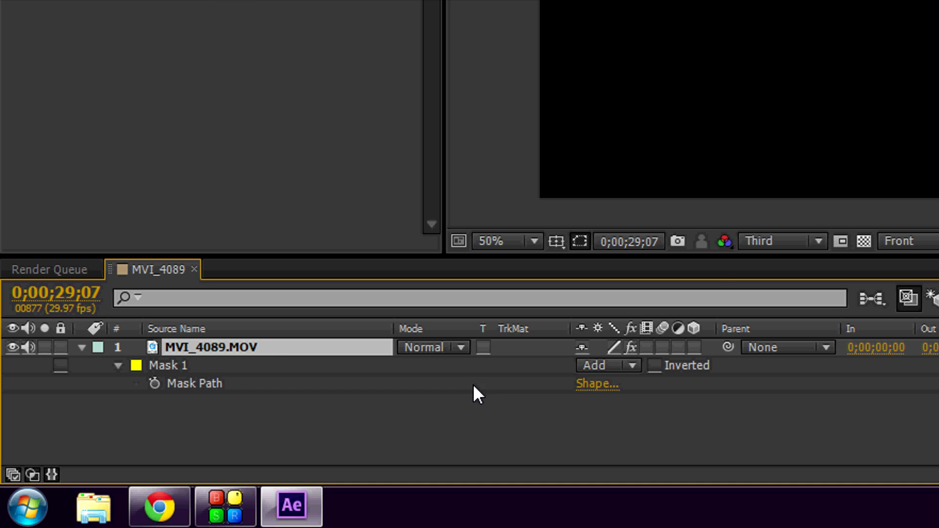
click(631, 366)
click(634, 250)
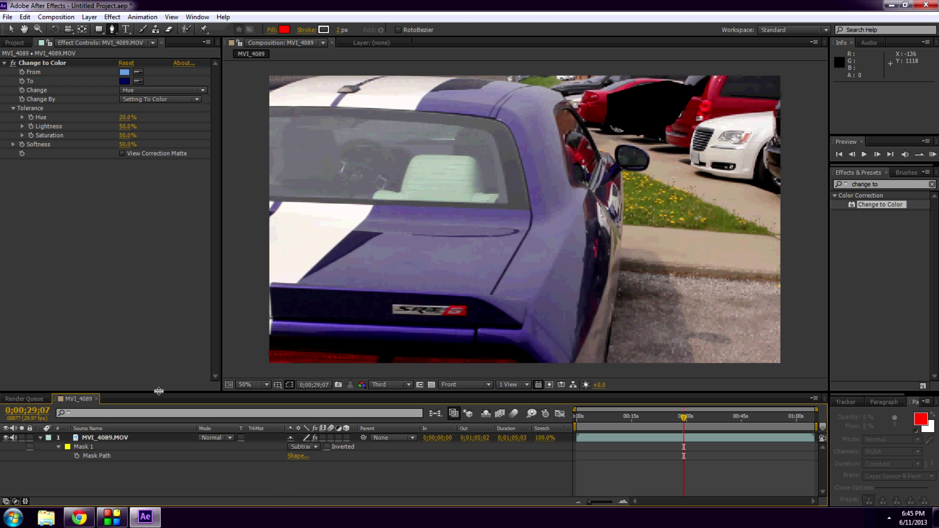
Duplicate the masked MVI_4089.MOV layer
click(104, 436)
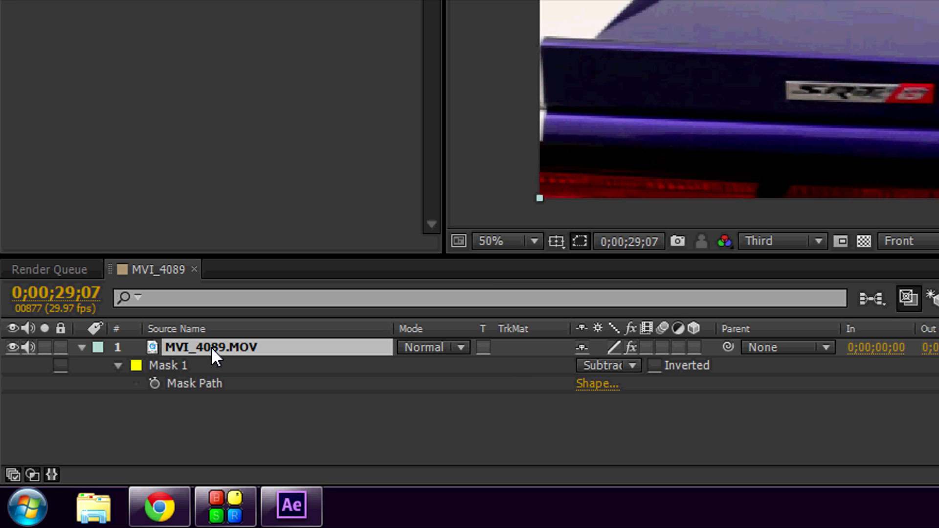
click(212, 348)
key(ctrl+d)
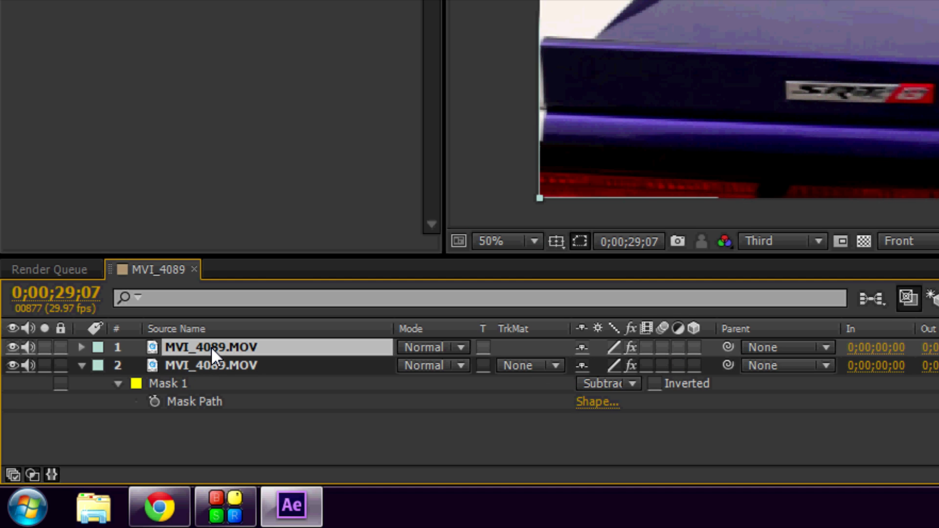
Delete Mask 1 from the lower MVI_4089.MOV layer
click(166, 365)
click(157, 383)
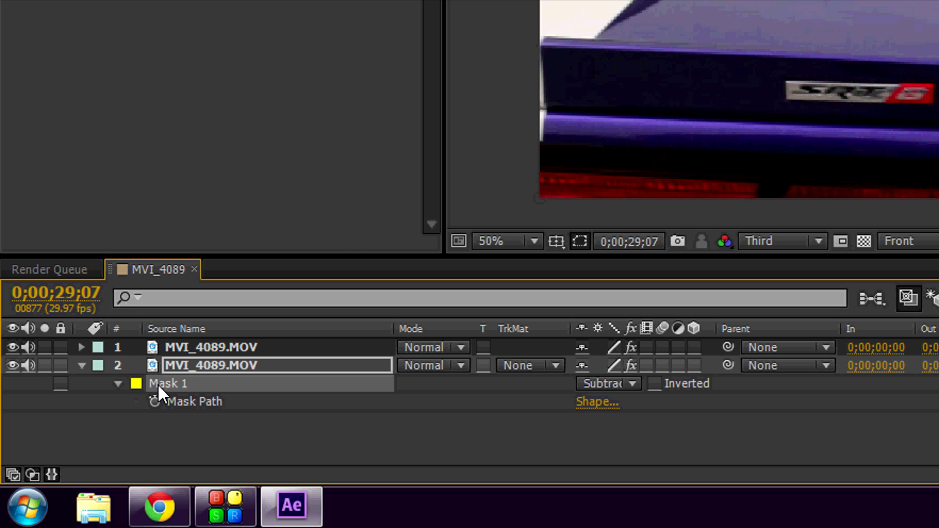
key(Delete)
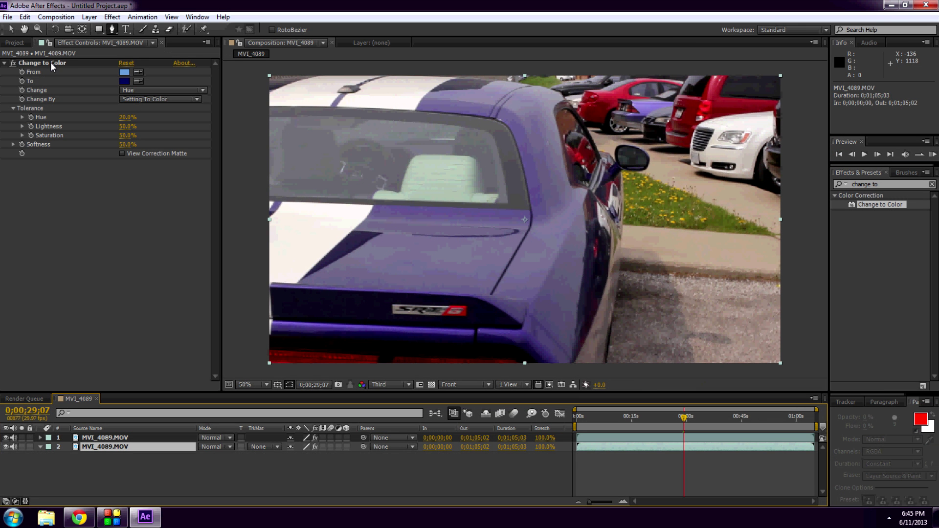
Delete the Change to Color effect from the lower MVI_4089.MOV layer
click(50, 63)
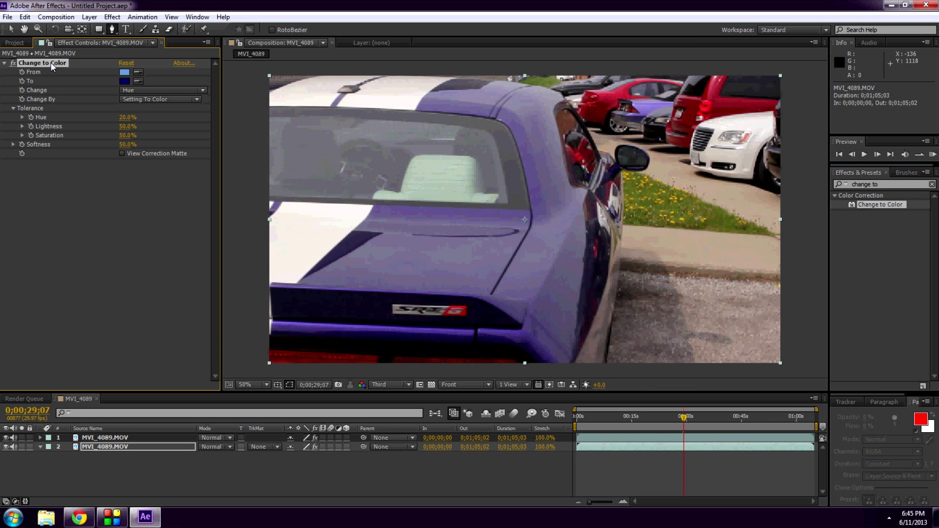
key(Delete)
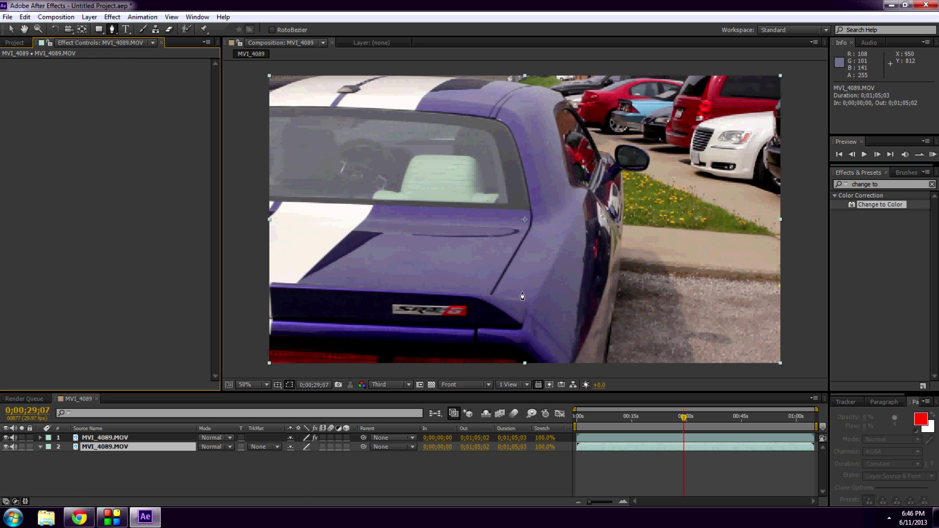
Reveal Mask 1's properties on the upper layer and start keyframing its Mask Path at 0;00;29;07
click(40, 437)
click(83, 456)
click(58, 455)
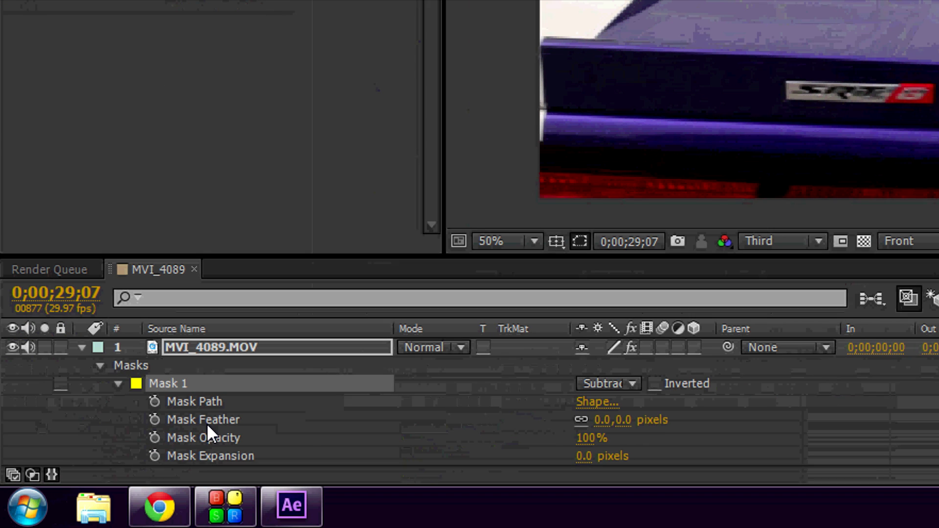
click(154, 402)
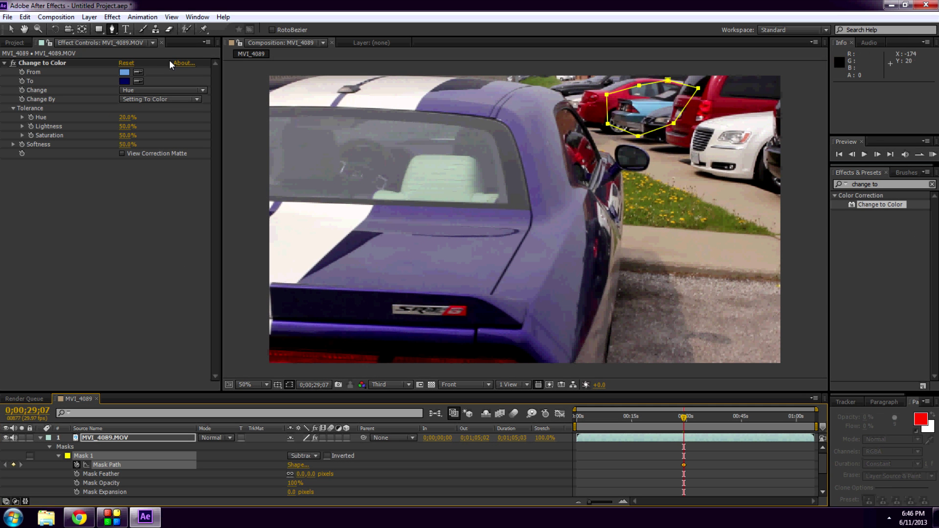
Advance in ten-frame jumps from 0;00;29;07 and move the mask to follow the background car out of the frame
click(13, 28)
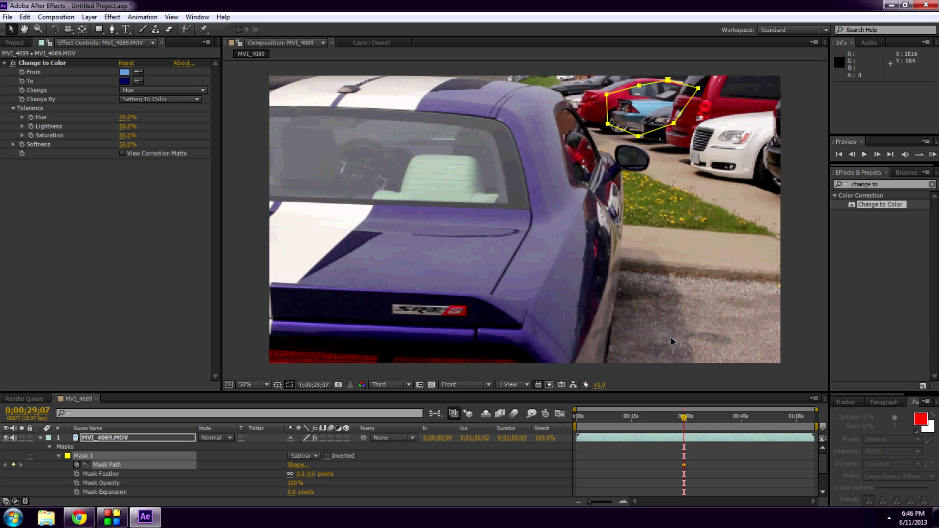
key(shift+Page_Down)
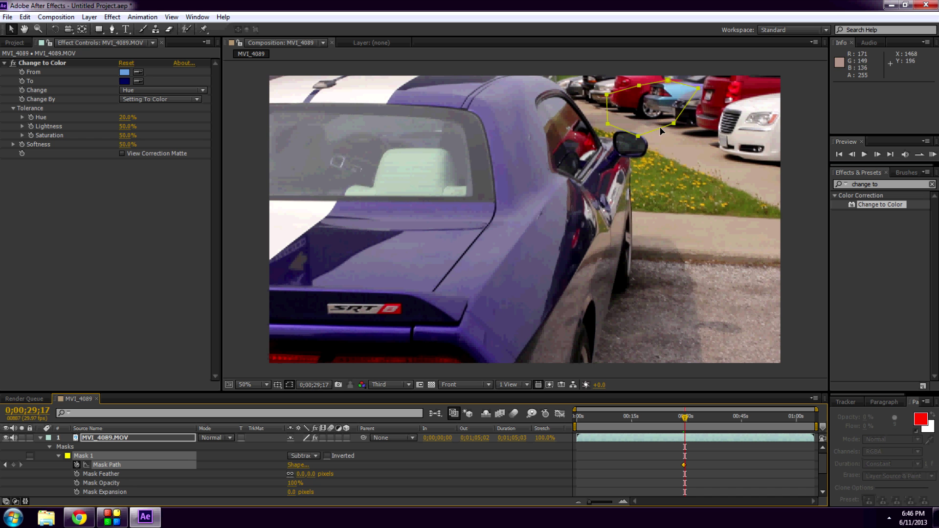
drag(659, 127, 835, 93)
key(shift+Page_Down)
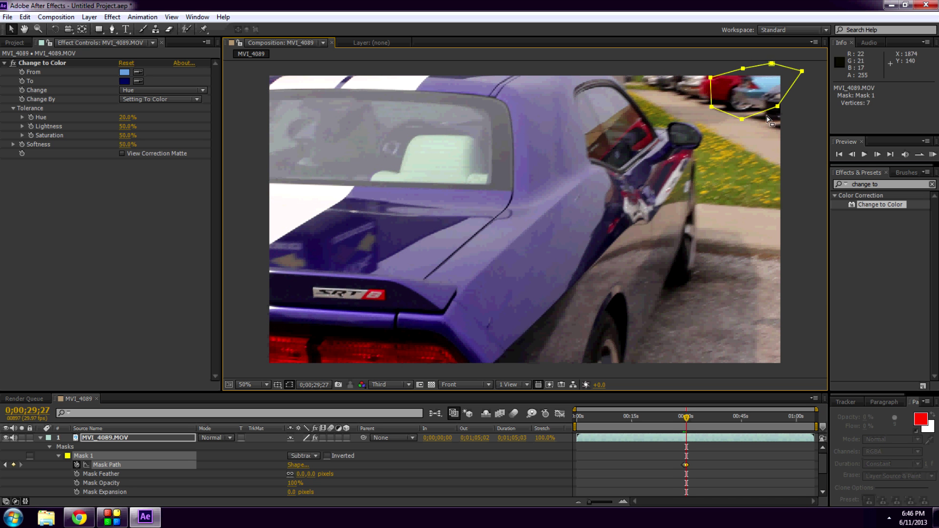
key(shift+Page_Down)
key(shift+Page_Down)
key(shift+Page_Down)
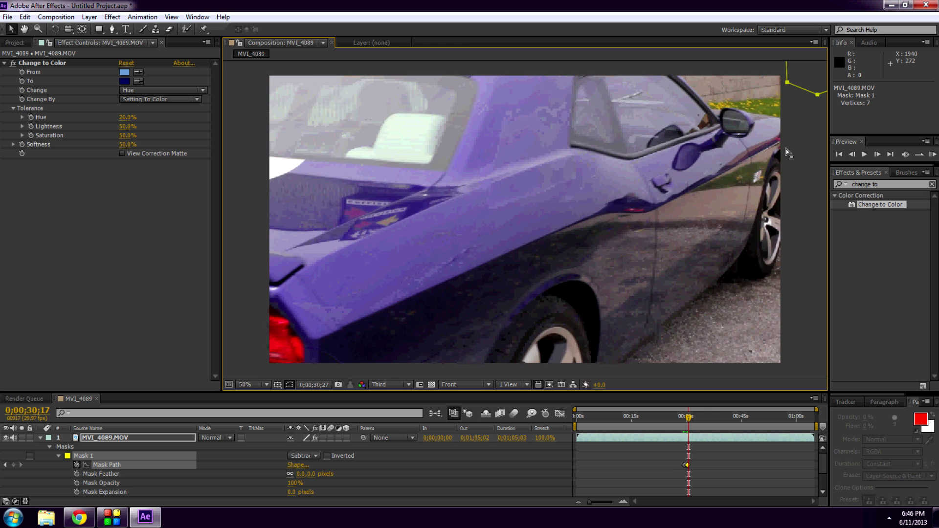
Return to around 0;00;29;07 and shift the mask slightly to keep it over the background car
key(shift+Page_Up)
key(shift+Page_Up)
key(shift+Page_Up)
key(shift+Page_Up)
key(shift+Page_Up)
key(shift+Page_Up)
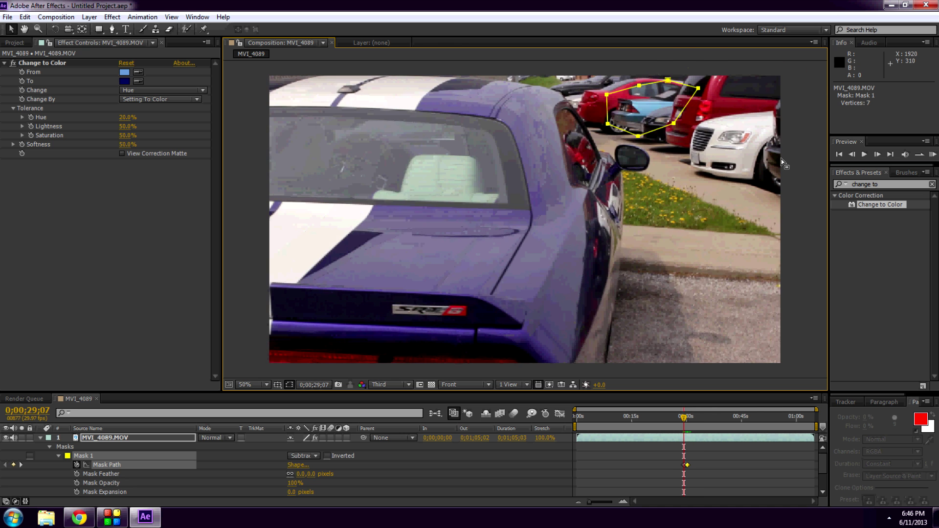
key(Page_Down)
key(Page_Down)
key(Page_Down)
key(Page_Down)
key(Page_Down)
key(Page_Down)
key(Page_Down)
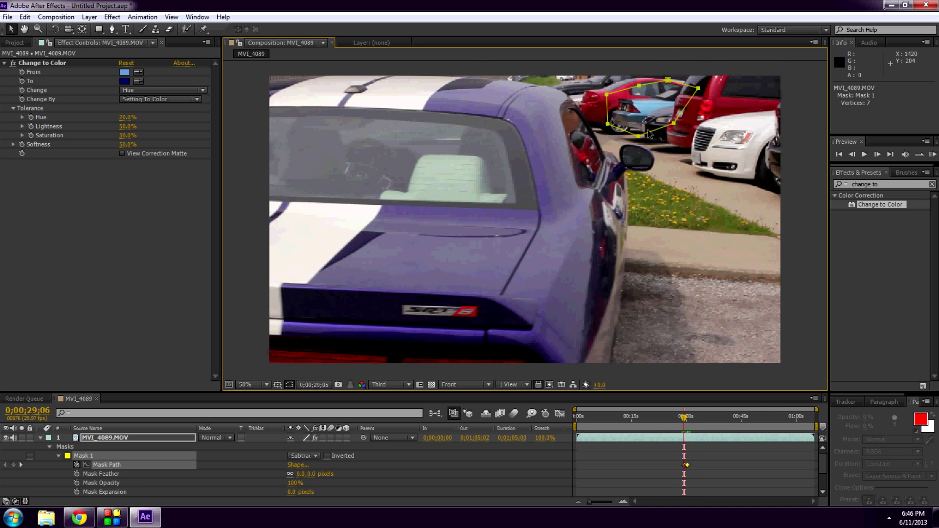
drag(648, 134, 644, 139)
Step back to 0;00;28;29 and reposition the mask over the background car
key(Page_Up)
key(Page_Up)
key(Page_Up)
key(Page_Up)
key(Page_Up)
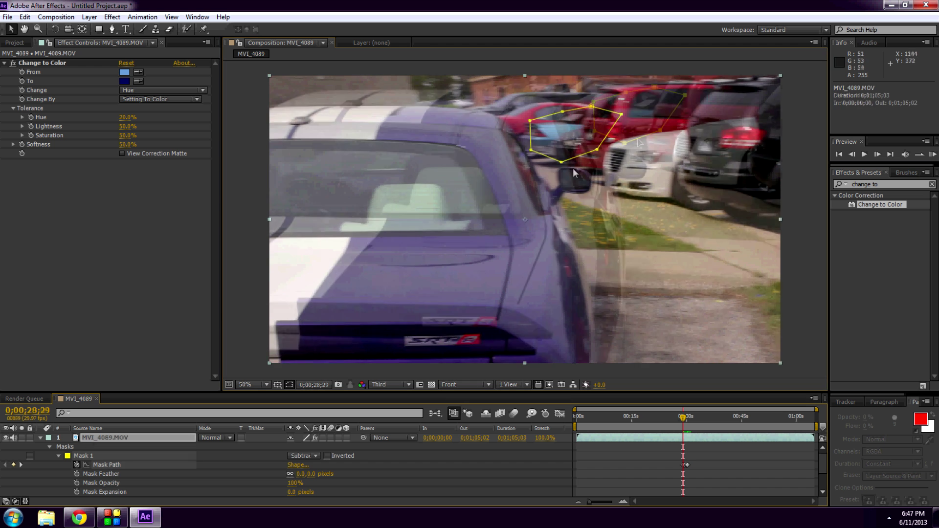
drag(562, 141, 567, 145)
Reshape the mask around the background car at 0;00;28;28 and 0;00;28;27 by moving individual vertices
key(Page_Up)
key(Page_Up)
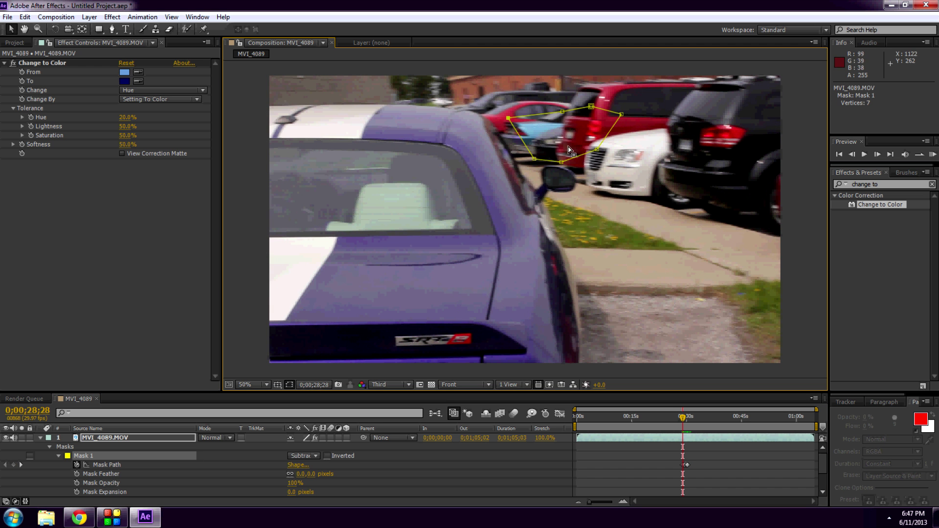
drag(500, 109, 492, 106)
drag(518, 160, 557, 143)
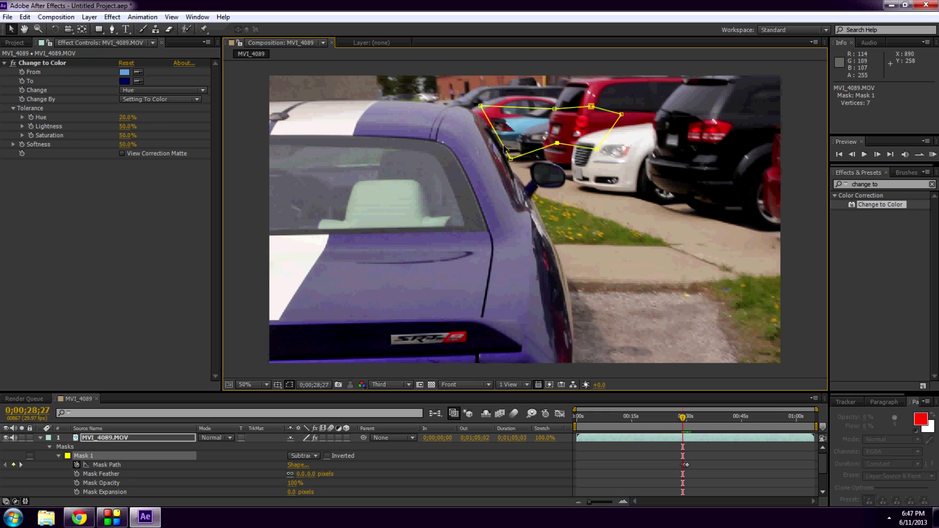
key(Page_Up)
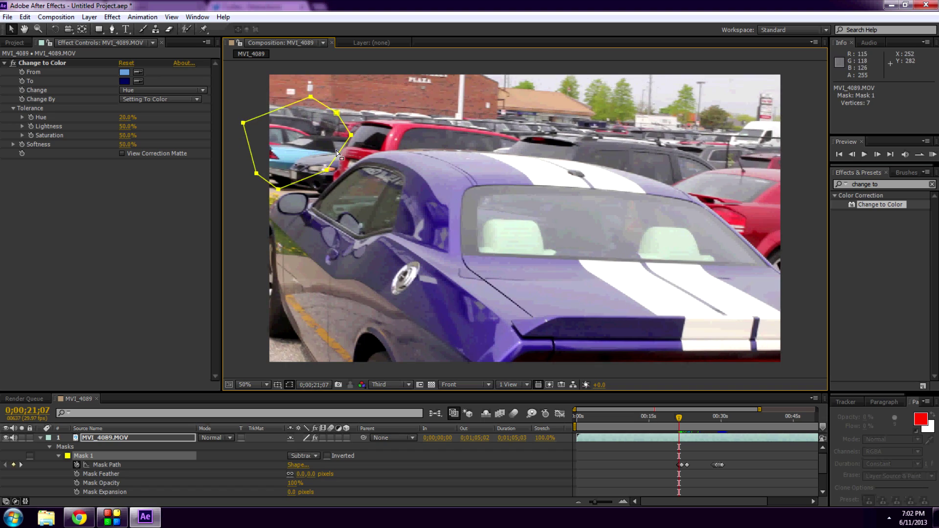
Step back frame by frame from 0;00;21;07 and adjust the mask's vertices around the background car
key(Page_Up)
key(Page_Up)
key(Page_Up)
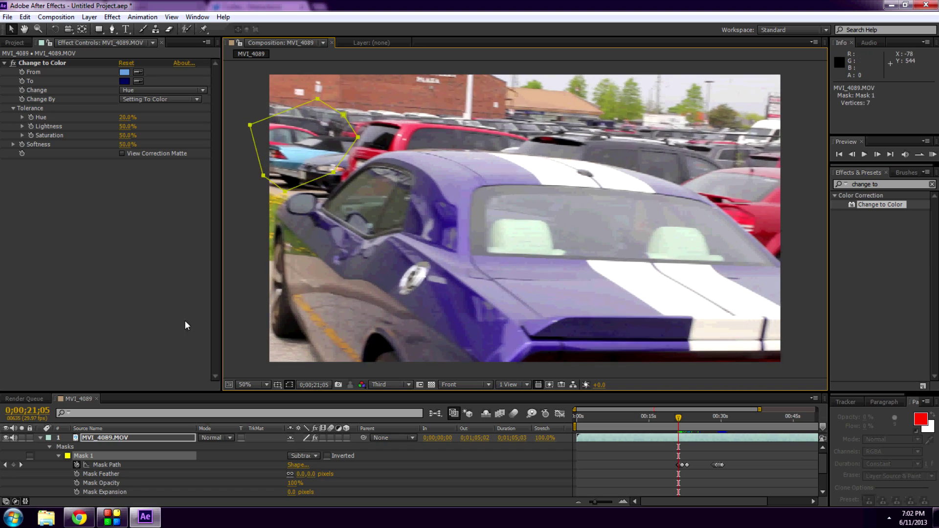
click(102, 439)
key(Page_Up)
key(Page_Up)
key(Page_Up)
key(Page_Up)
drag(336, 173, 343, 176)
drag(361, 138, 390, 157)
Move back through 0;00;20;05 toward 0;00;18;11 and reshape the mask to keep the background car enclosed
key(Page_Up)
key(Page_Up)
key(Page_Up)
key(Page_Up)
key(Page_Up)
key(Page_Up)
key(Page_Up)
key(Page_Up)
key(Page_Up)
key(Page_Up)
key(Page_Up)
key(Page_Up)
key(Page_Up)
key(Page_Up)
key(Page_Up)
key(Page_Up)
key(Page_Up)
key(Page_Up)
key(Page_Up)
key(Page_Up)
key(Page_Up)
key(Page_Up)
key(Page_Up)
key(Page_Up)
key(Page_Up)
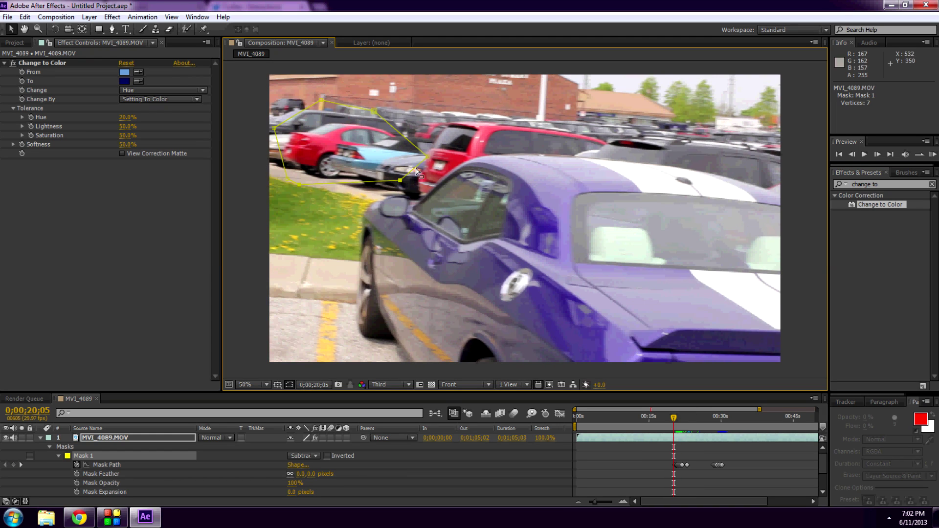
click(122, 427)
click(122, 437)
key(shift+Page_Up)
key(shift+Page_Up)
key(shift+Page_Up)
drag(287, 180, 261, 167)
key(shift+Page_Up)
key(shift+Page_Up)
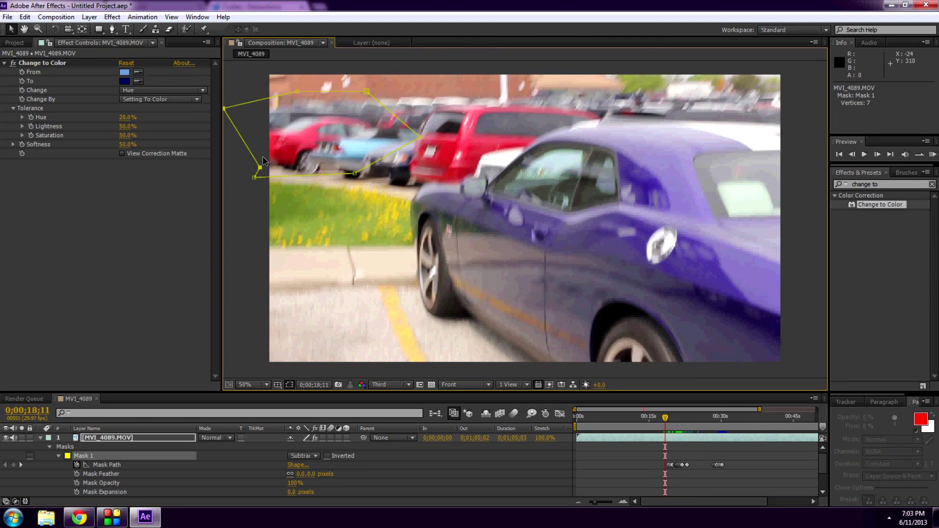
Move through the clip past 0;00;23;01 to check the mask against the background car
key(shift+Page_Up)
key(shift+Page_Down)
key(shift+Page_Down)
key(shift+Page_Down)
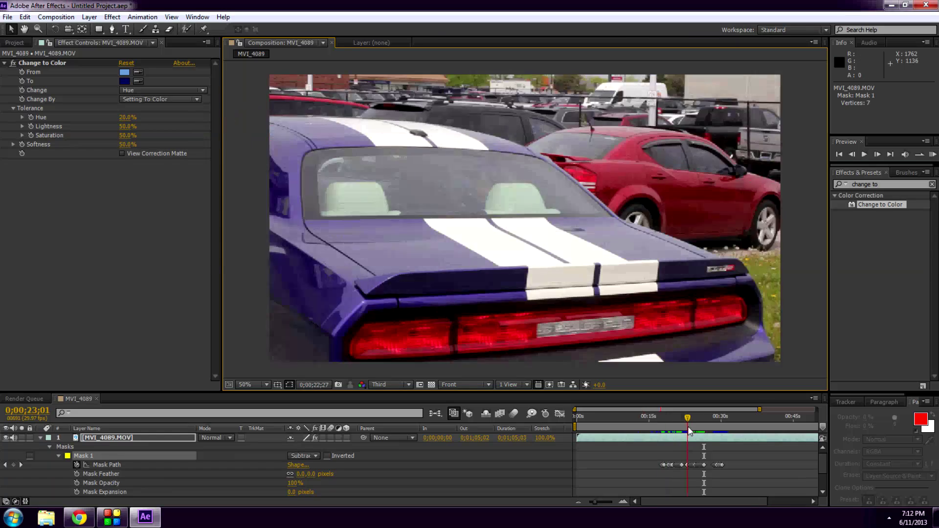
mouse_move(688, 430)
mouse_down()
mouse_move(719, 431)
mouse_move(700, 432)
mouse_up()
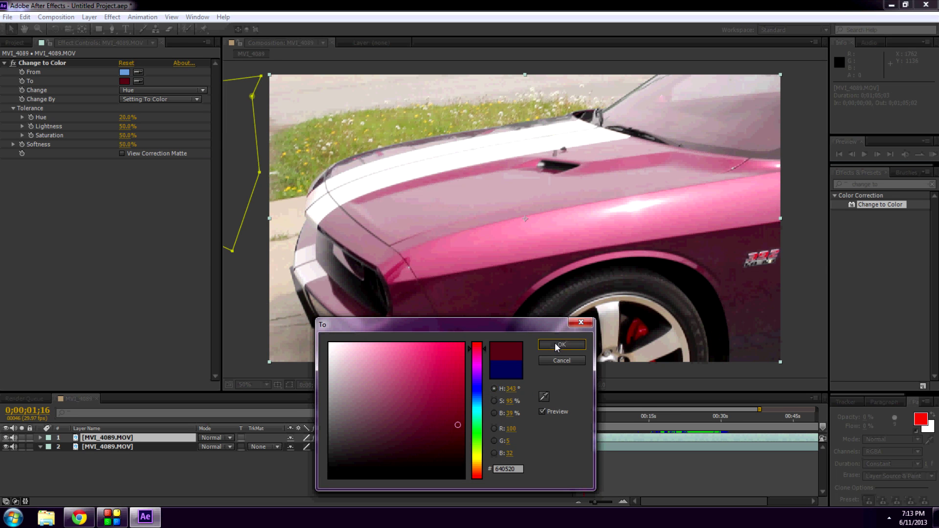
Set the upper layer's To color to 640520 and start keyframing it at 0;00;00;00
click(556, 345)
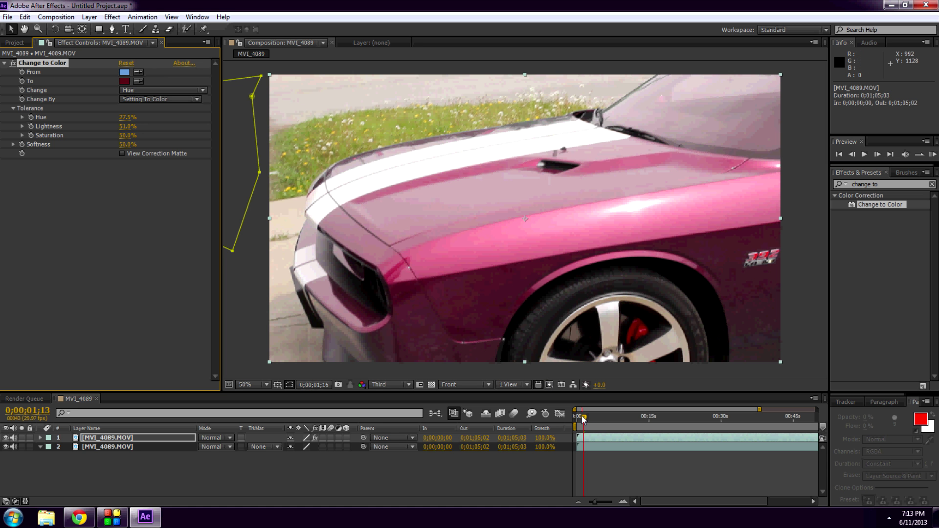
drag(578, 419, 575, 421)
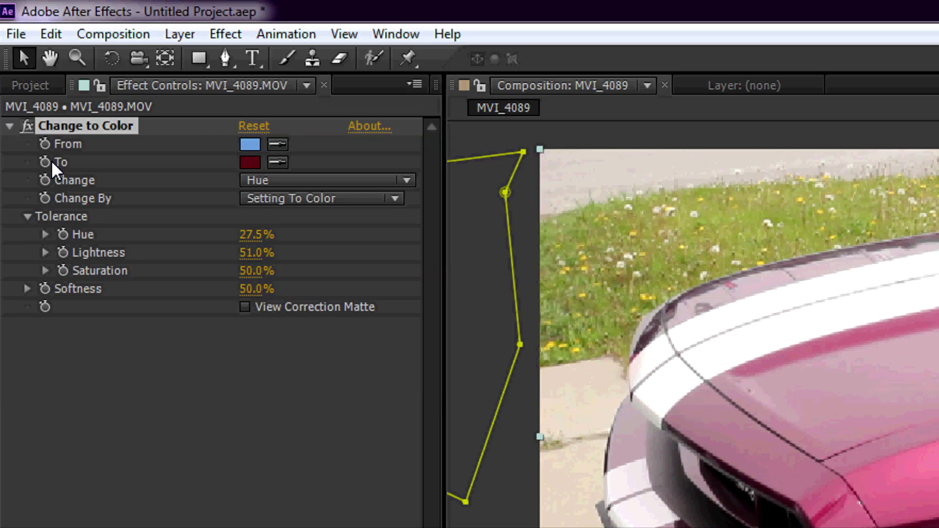
click(45, 161)
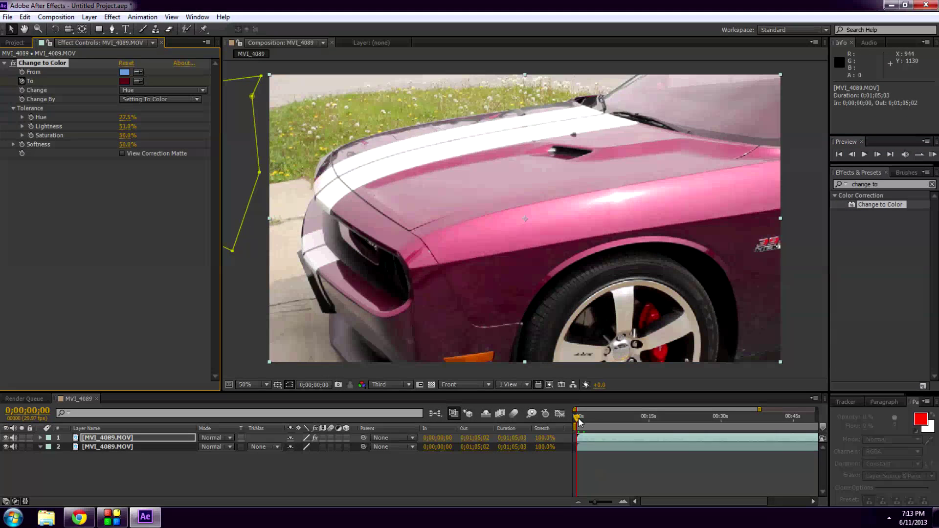
Set the To color to a dark green at 0;00;05;29
drag(580, 422, 605, 424)
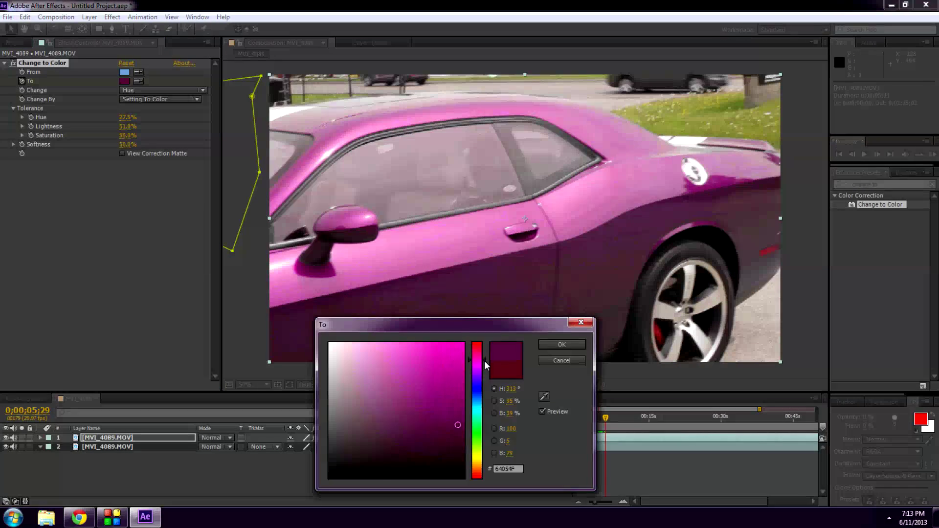
drag(484, 360, 486, 412)
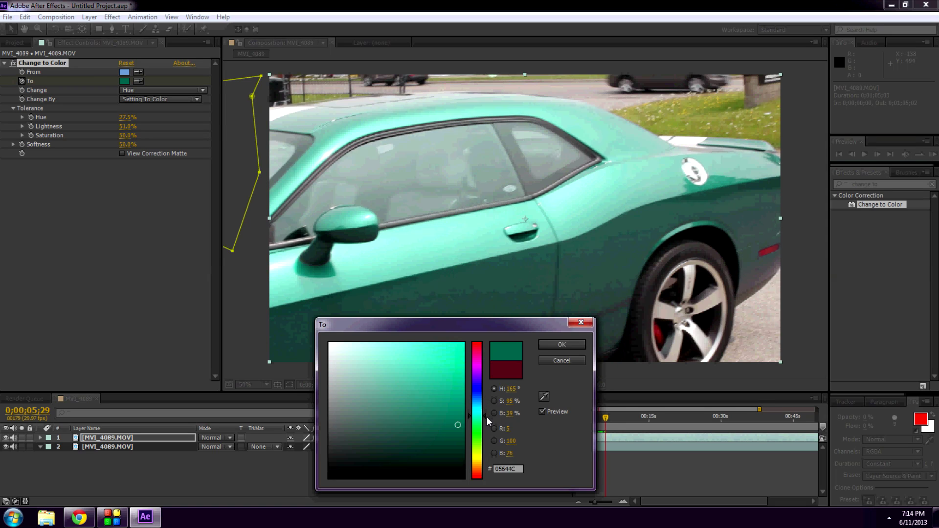
click(561, 345)
Reveal the upper layer's Change to Color properties and add a To keyframe at 0;00;14;02 holding the green
drag(605, 418, 630, 419)
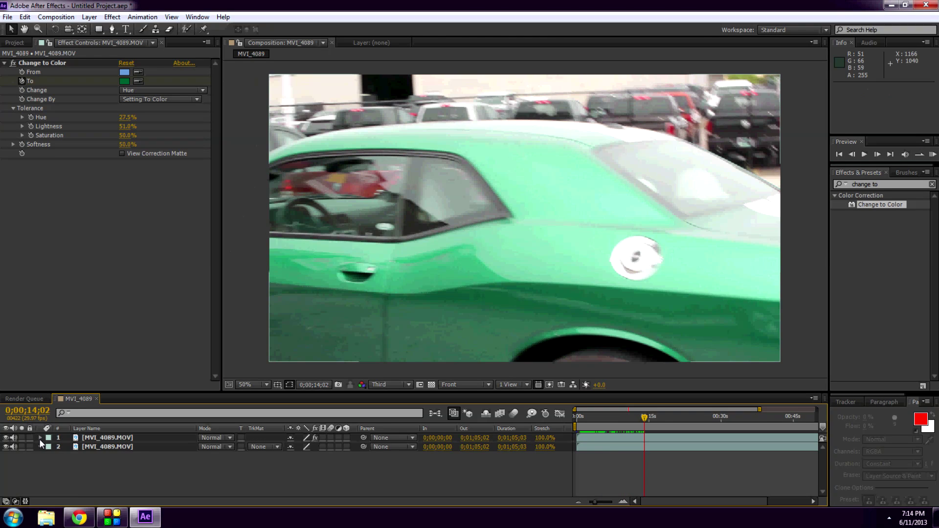
click(39, 438)
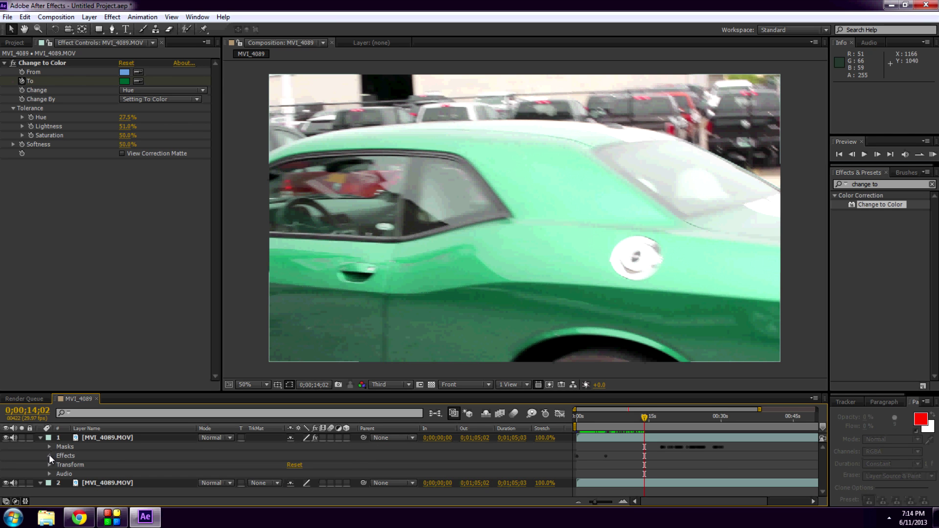
click(50, 455)
click(59, 464)
scroll(60, 466, down, 2)
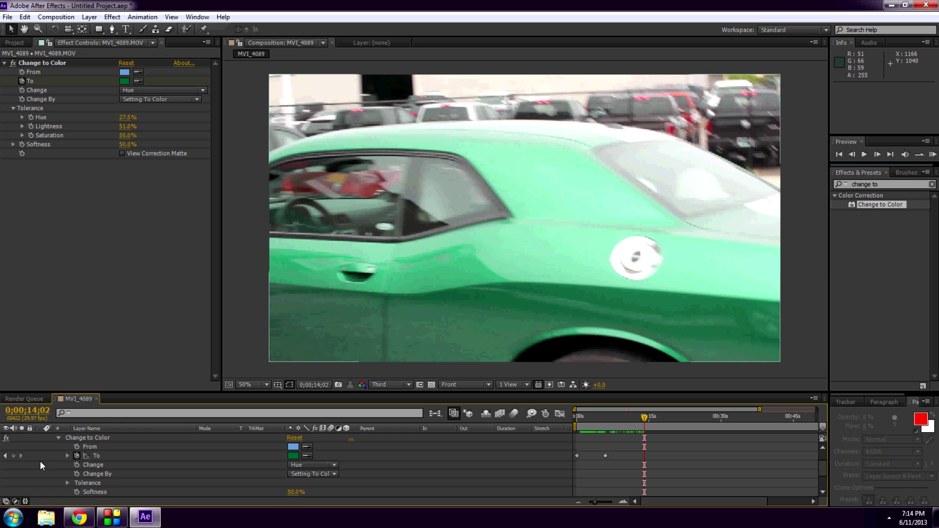
click(14, 455)
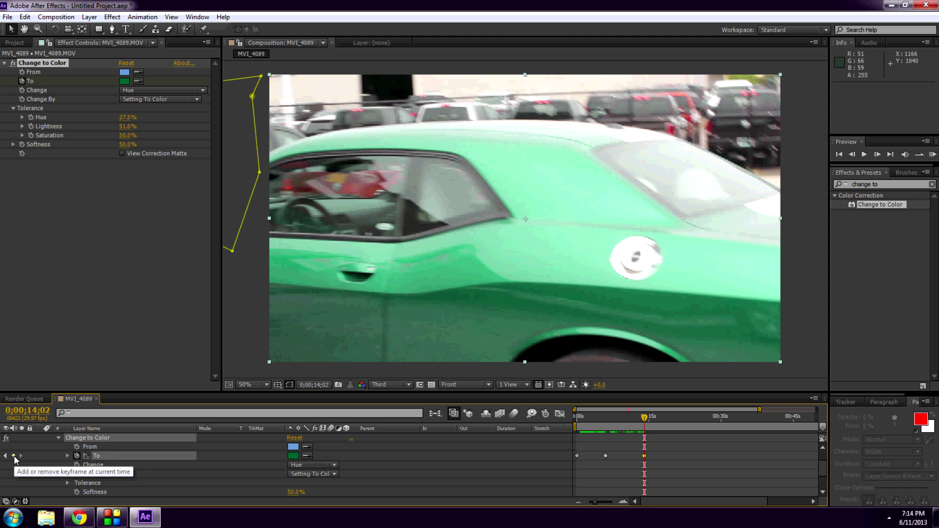
Set the To color to the dark yellow 645505 at 0;00;14;12
drag(645, 421, 646, 420)
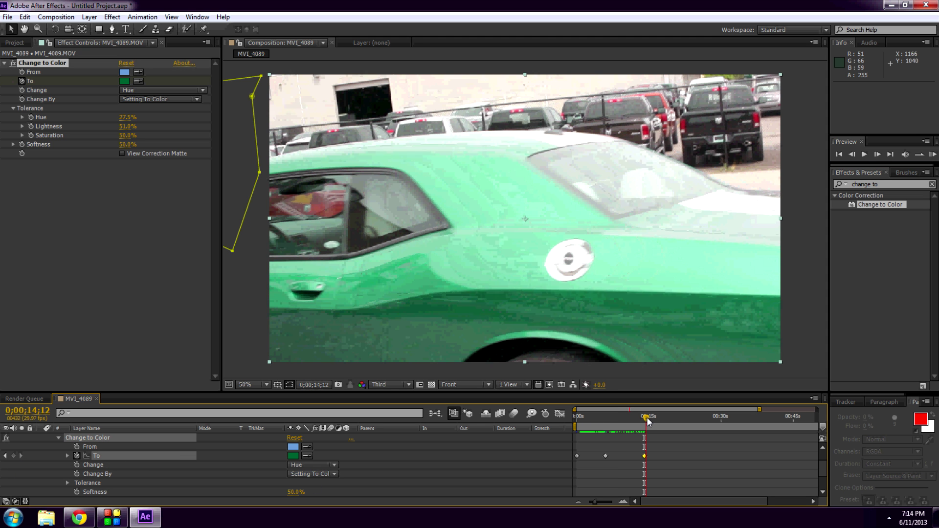
click(125, 81)
click(479, 462)
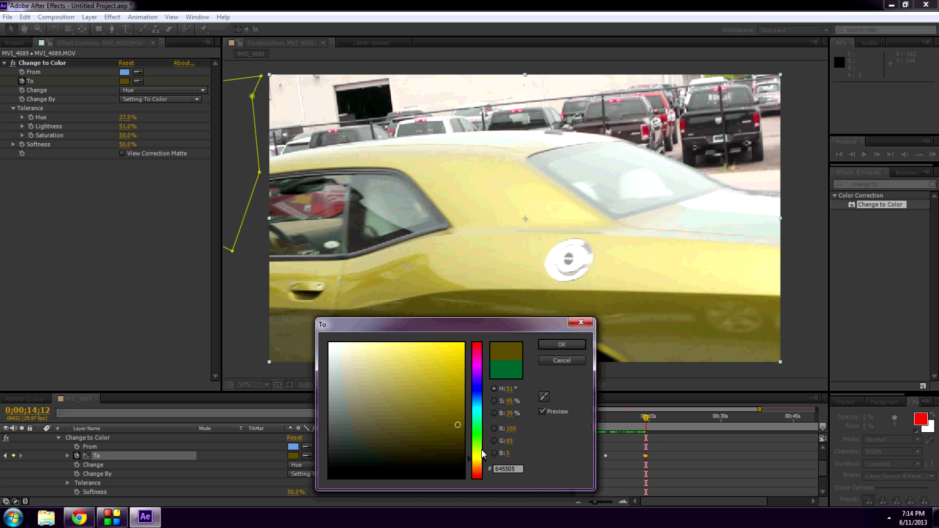
click(561, 345)
Move the yellow To keyframe earlier, closer to the green keyframe, to shorten the color transition
click(640, 419)
drag(642, 425, 653, 429)
scroll(653, 428, up, 4)
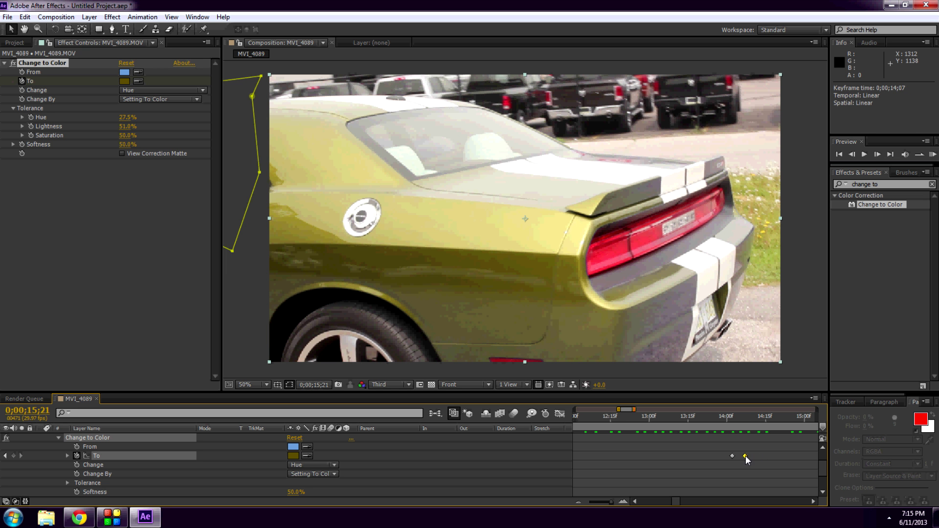
drag(739, 456, 736, 455)
drag(747, 420, 724, 424)
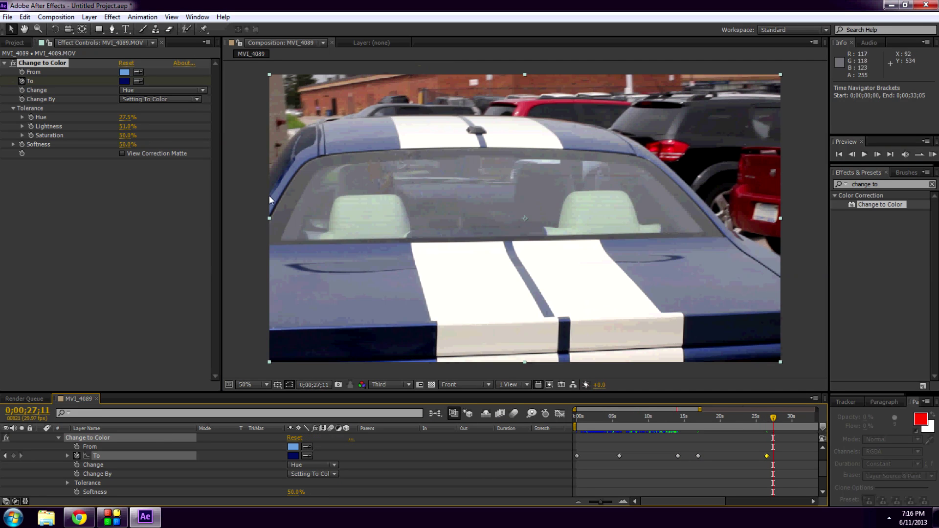
Change the To color from 0;00;27;11 to an orange-red and make its shade brighter
click(293, 455)
drag(477, 401, 476, 473)
click(562, 337)
click(125, 82)
click(459, 385)
click(562, 344)
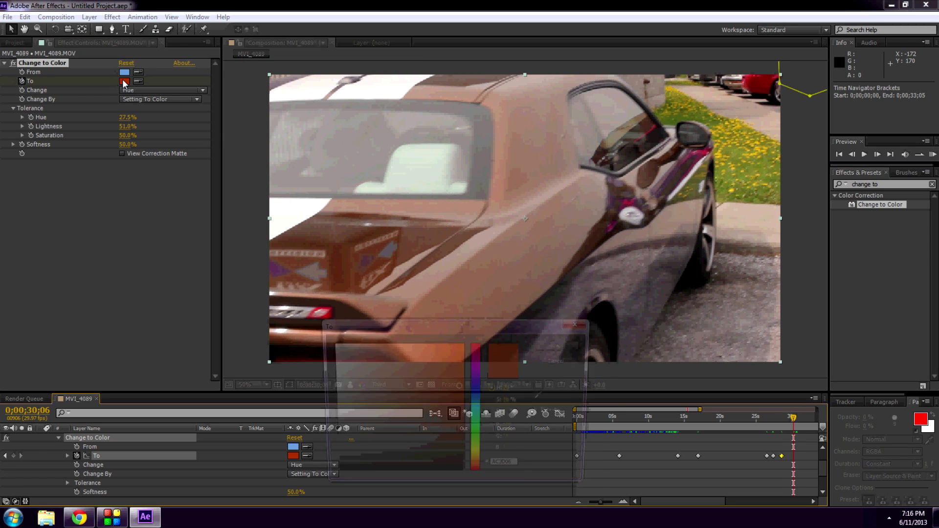
Set the To color to the red AC0606 at 0;00;30;06
drag(477, 472, 479, 368)
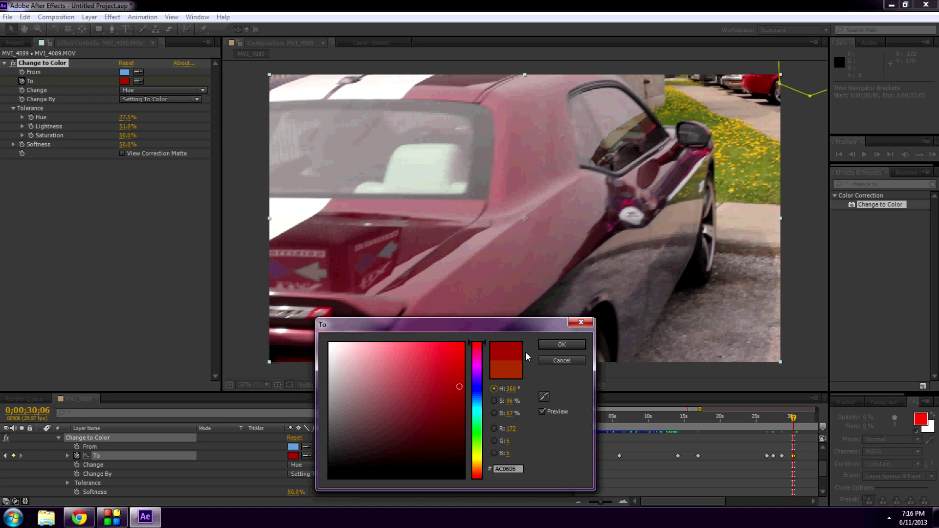
click(562, 344)
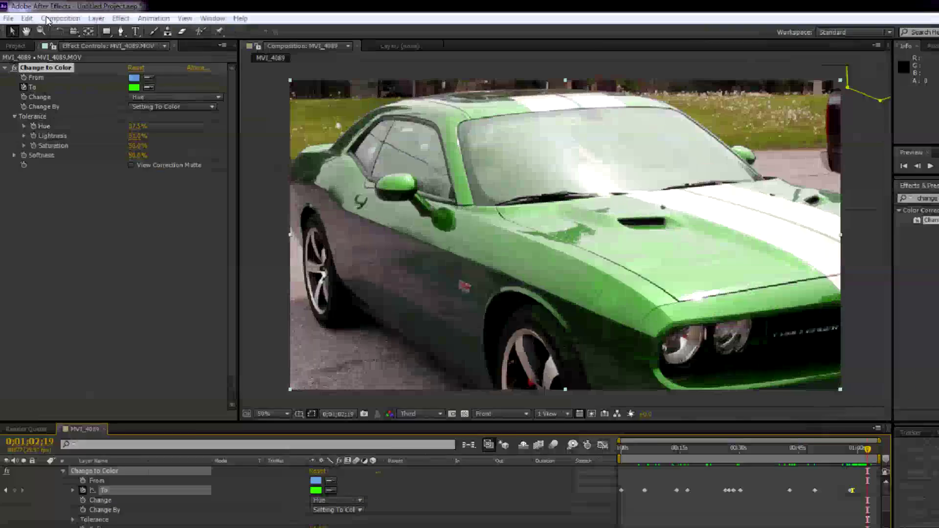
Add the MVI_4089 composition to the render queue and set its output module format to QuickTime
click(49, 17)
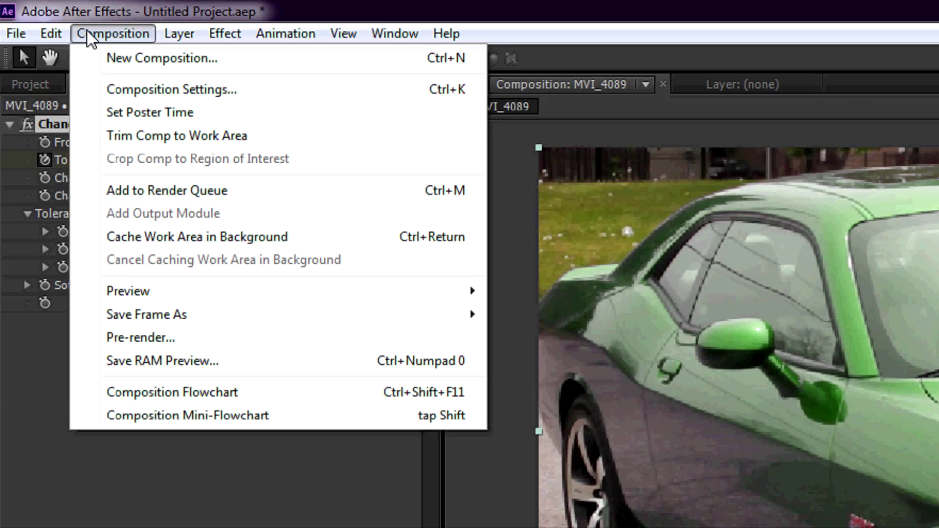
click(72, 97)
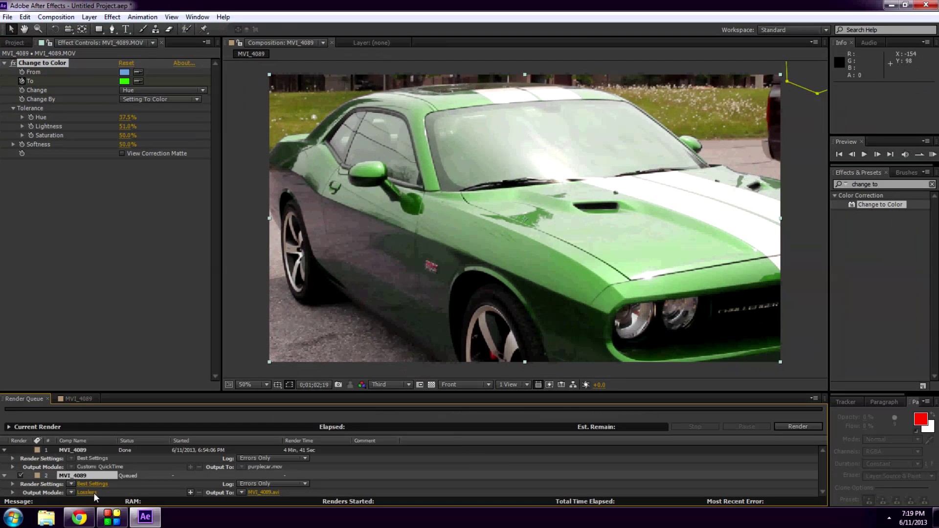
click(87, 492)
click(396, 73)
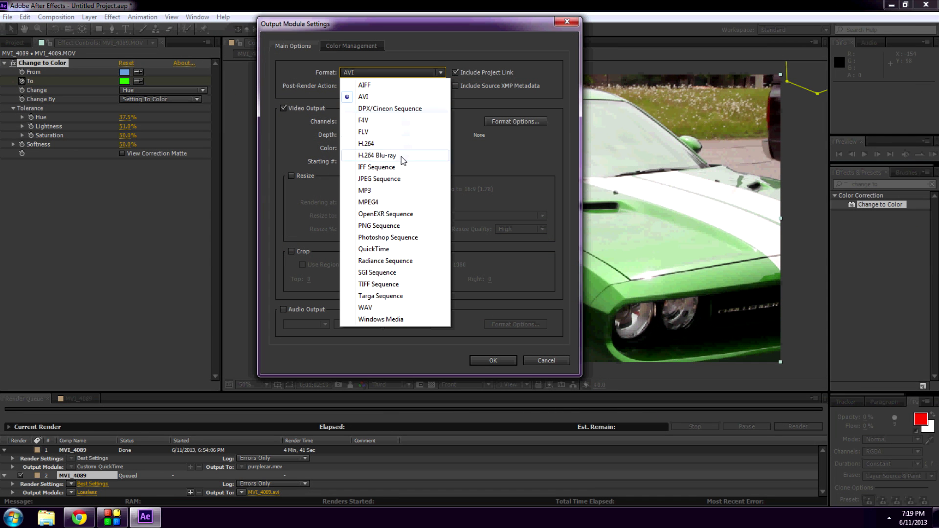
click(374, 249)
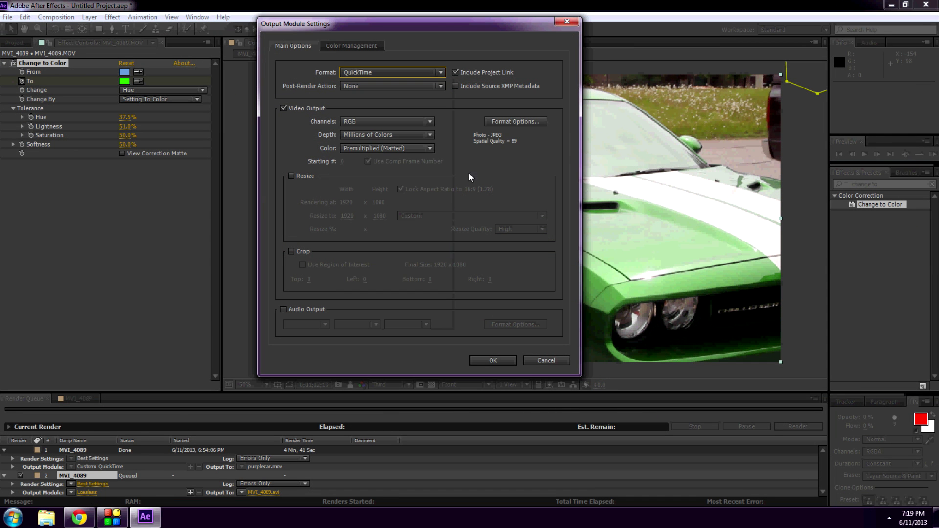
Choose the Photo - JPEG video codec for the QuickTime output and accept the output module settings
click(490, 121)
click(477, 86)
click(410, 390)
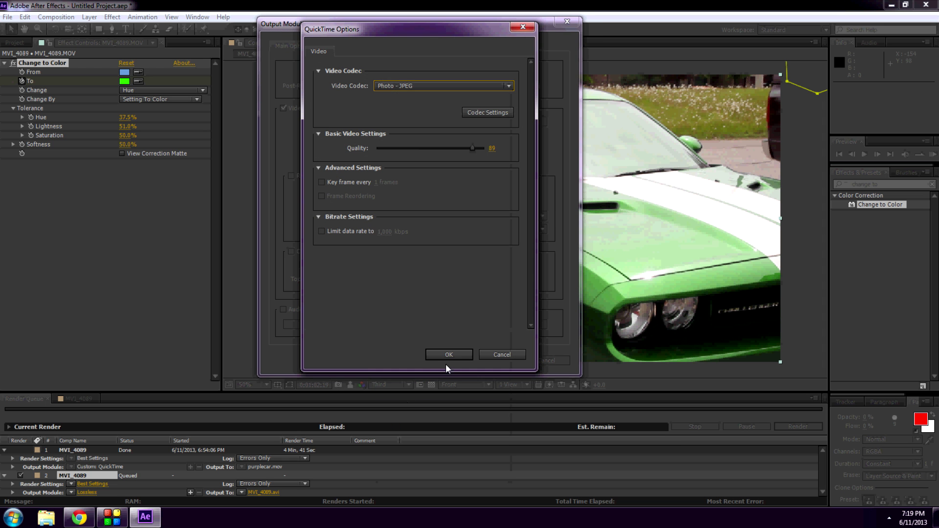
click(456, 357)
click(490, 360)
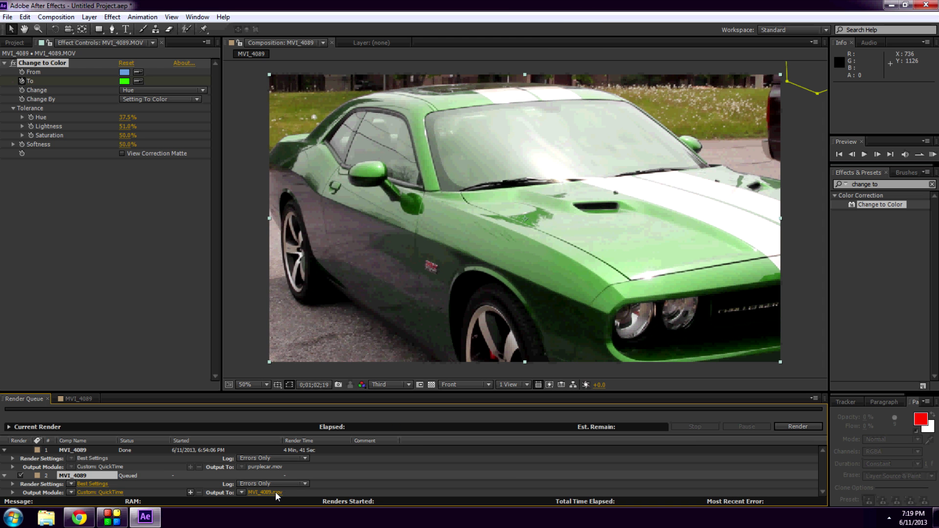
Name the queued output file ColorChangingCar and start rendering it
click(273, 492)
text(ColorChangingCar)
key(Return)
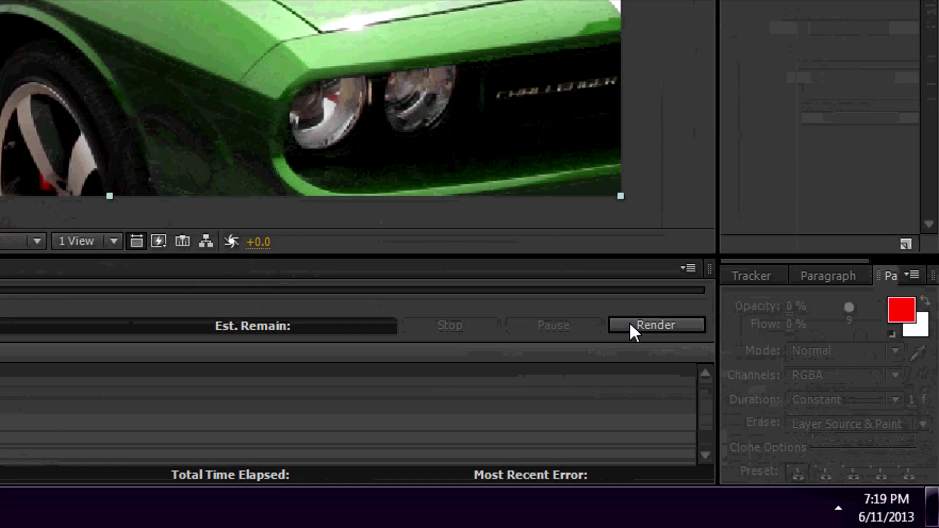
click(789, 426)
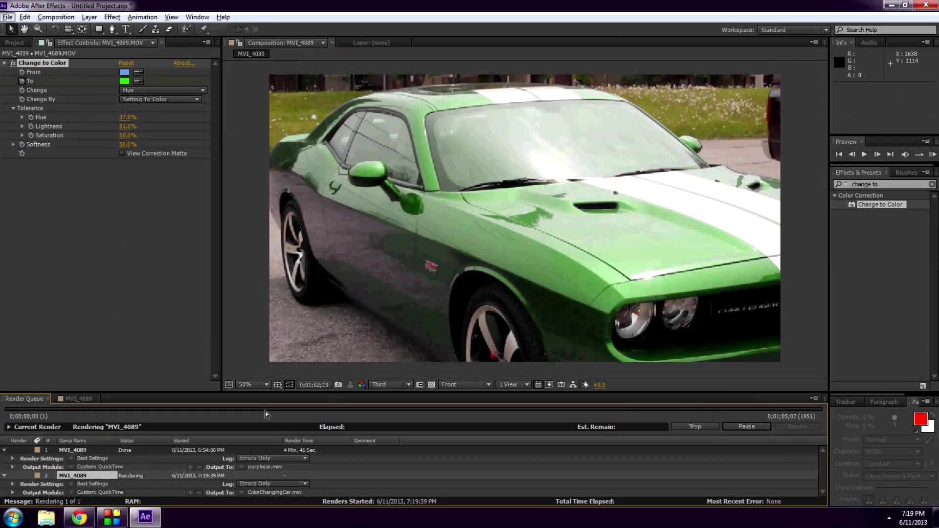